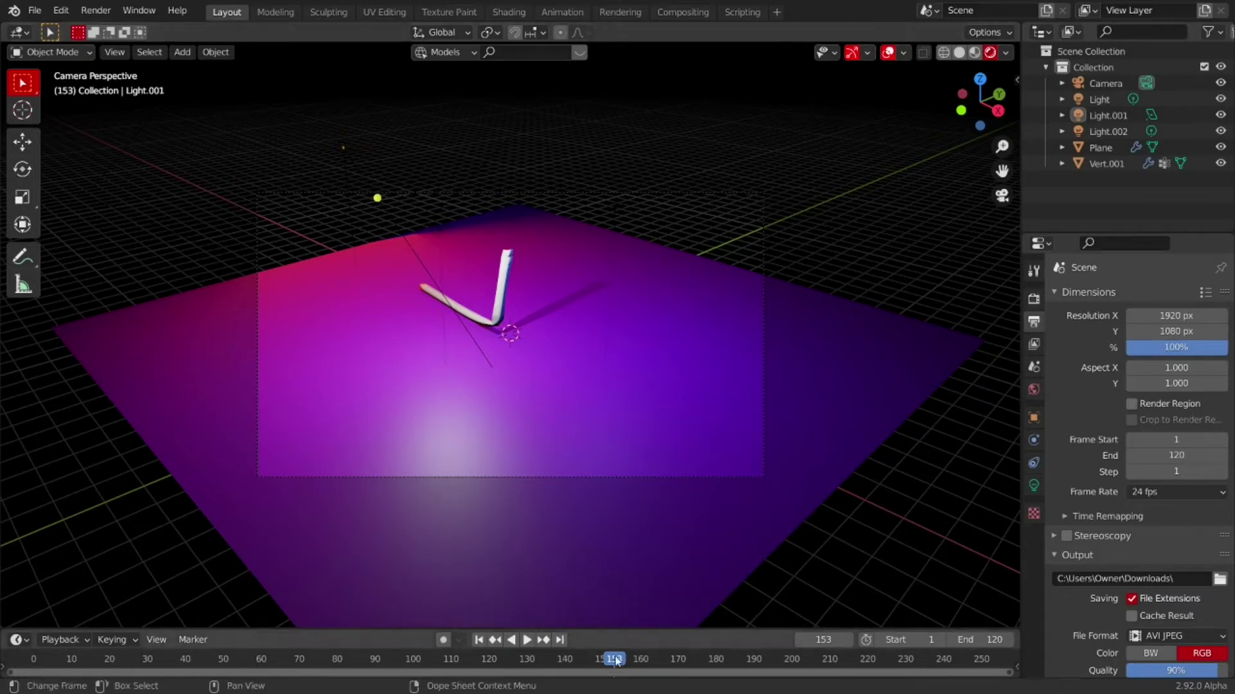
Play back the finished rope animation in the rendered scene
left_click(527, 640)
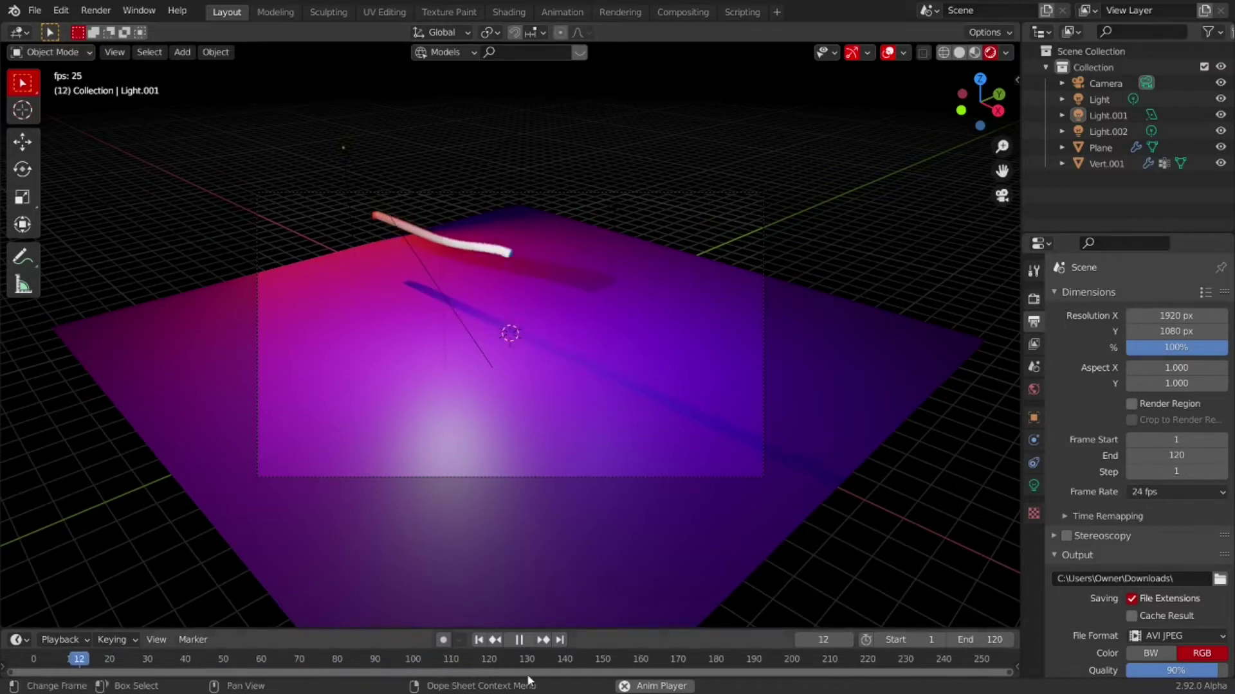
Delete the default cube from the new scene
middle_click_drag(531, 428, 887, 306)
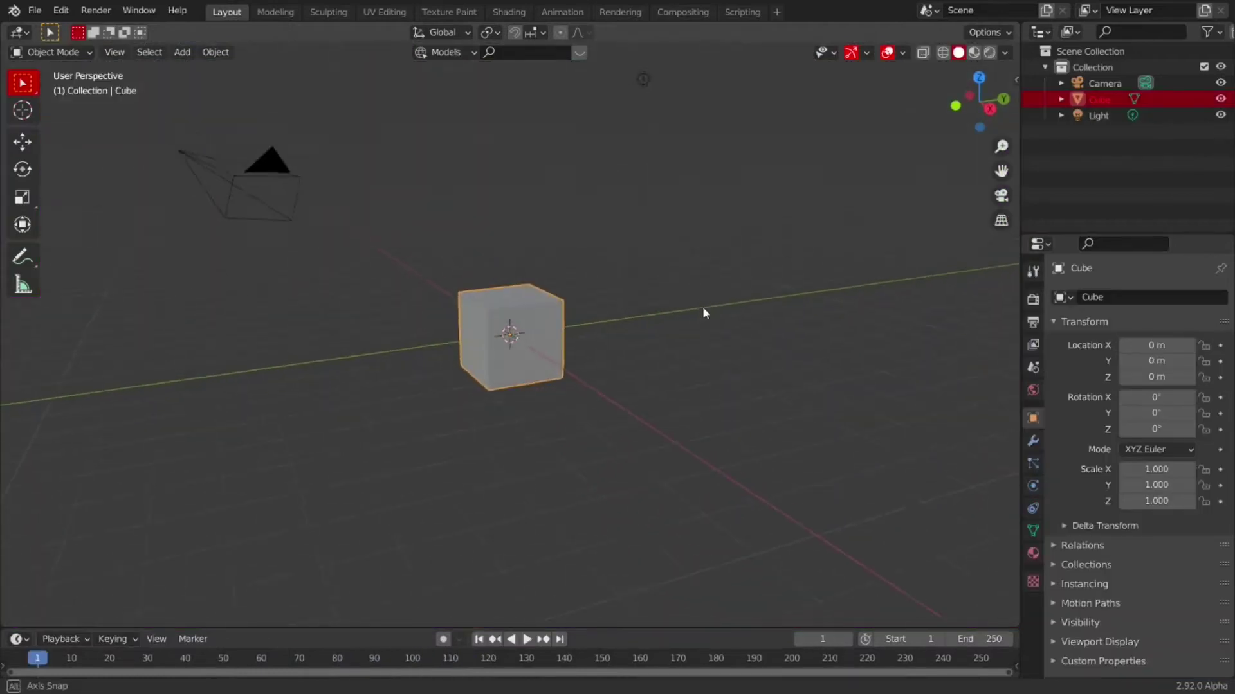
middle_click_drag(580, 349, 542, 291)
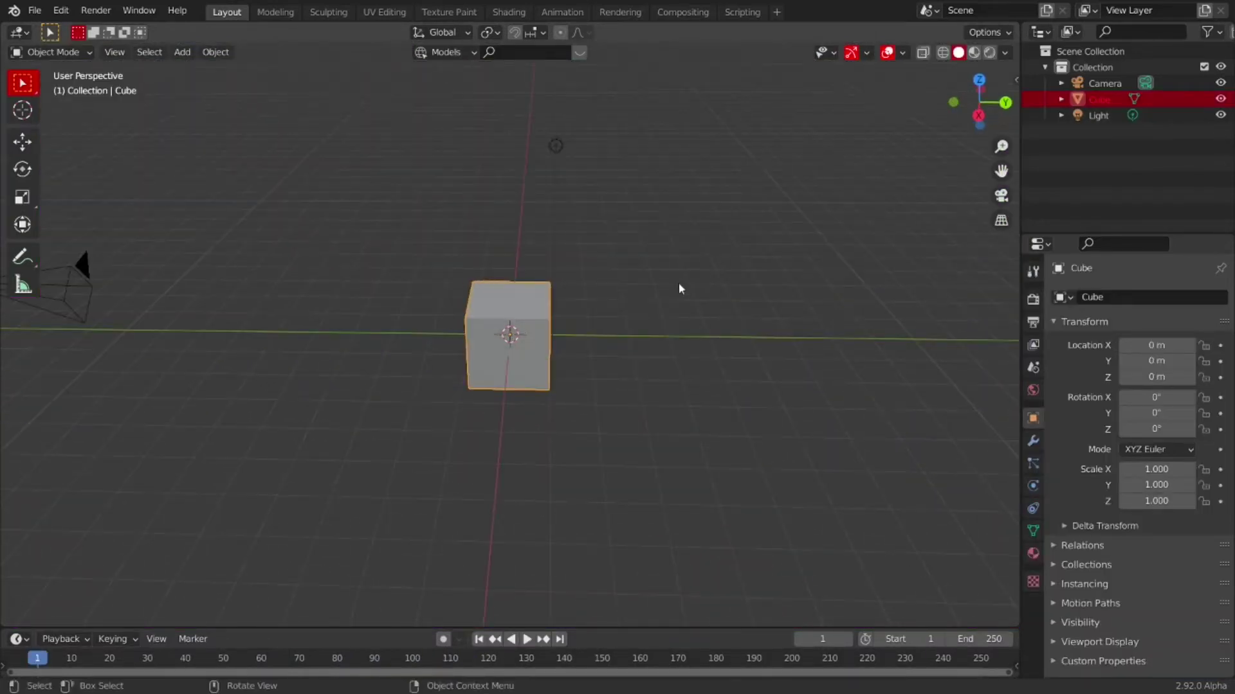
middle_click_drag(679, 288, 573, 278)
key("x")
left_click(569, 281)
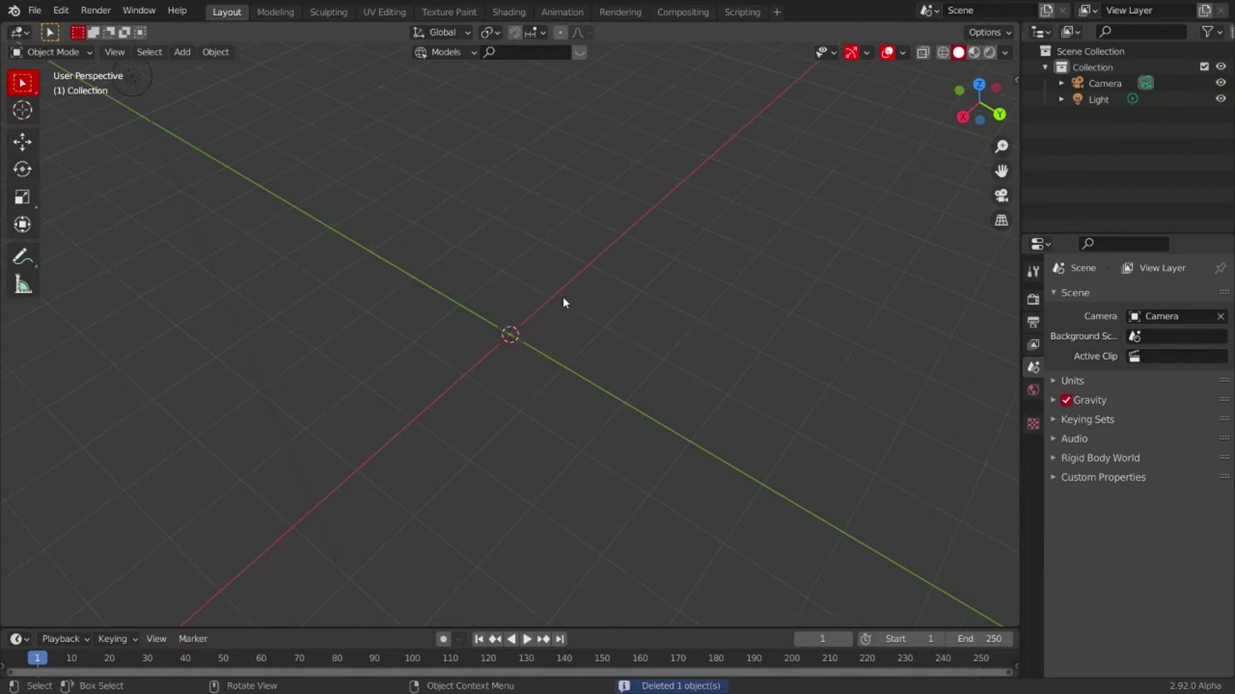
key("shift+a")
mouse_move(550, 311)
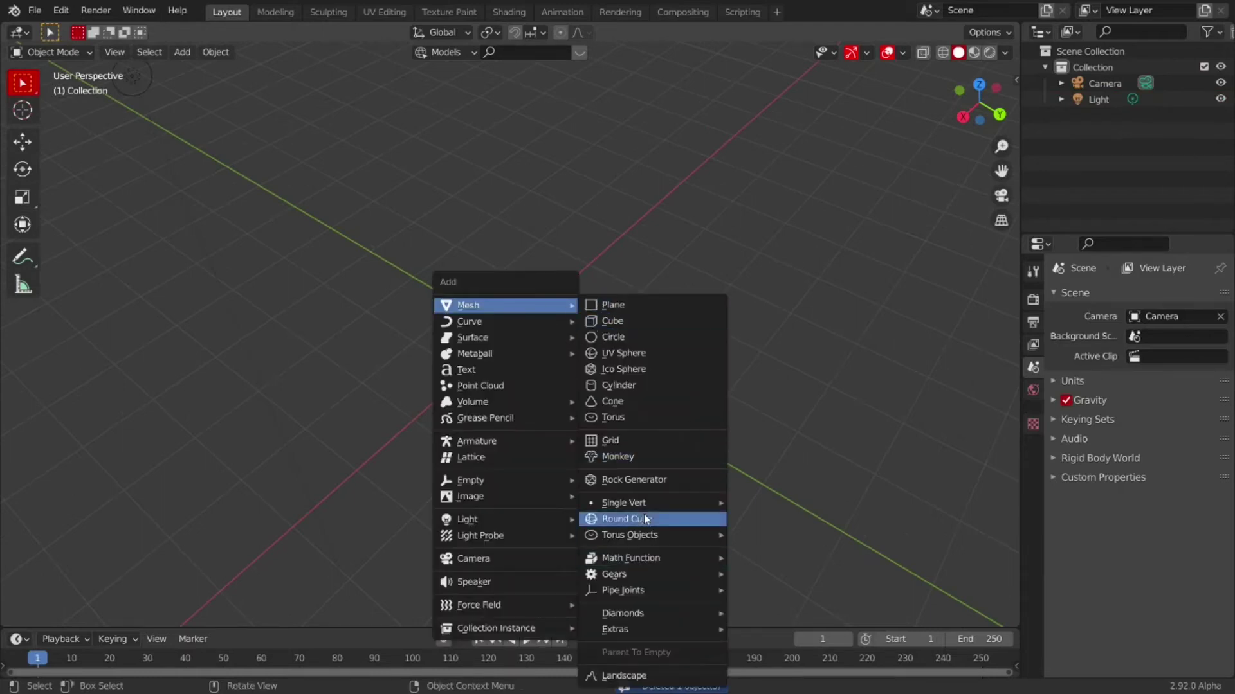
mouse_move(648, 508)
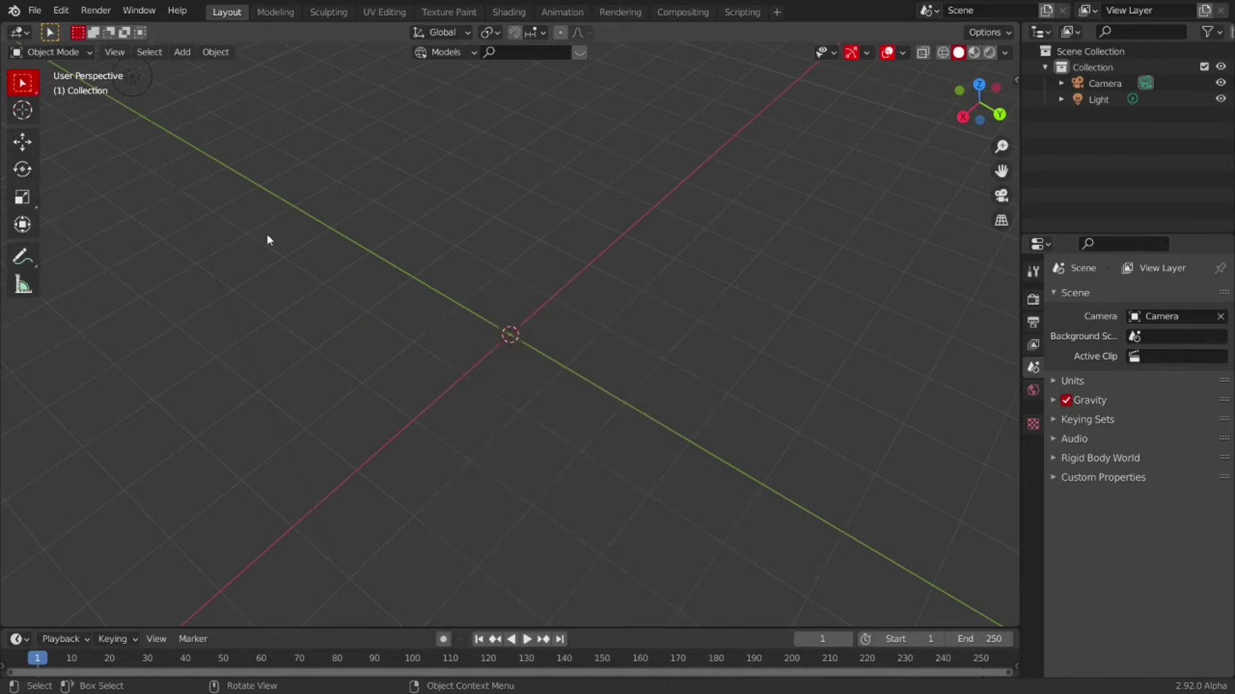
Search the add-ons in the preferences for "ext" to check whether Add Mesh: Extra Objects is enabled
left_click(61, 14)
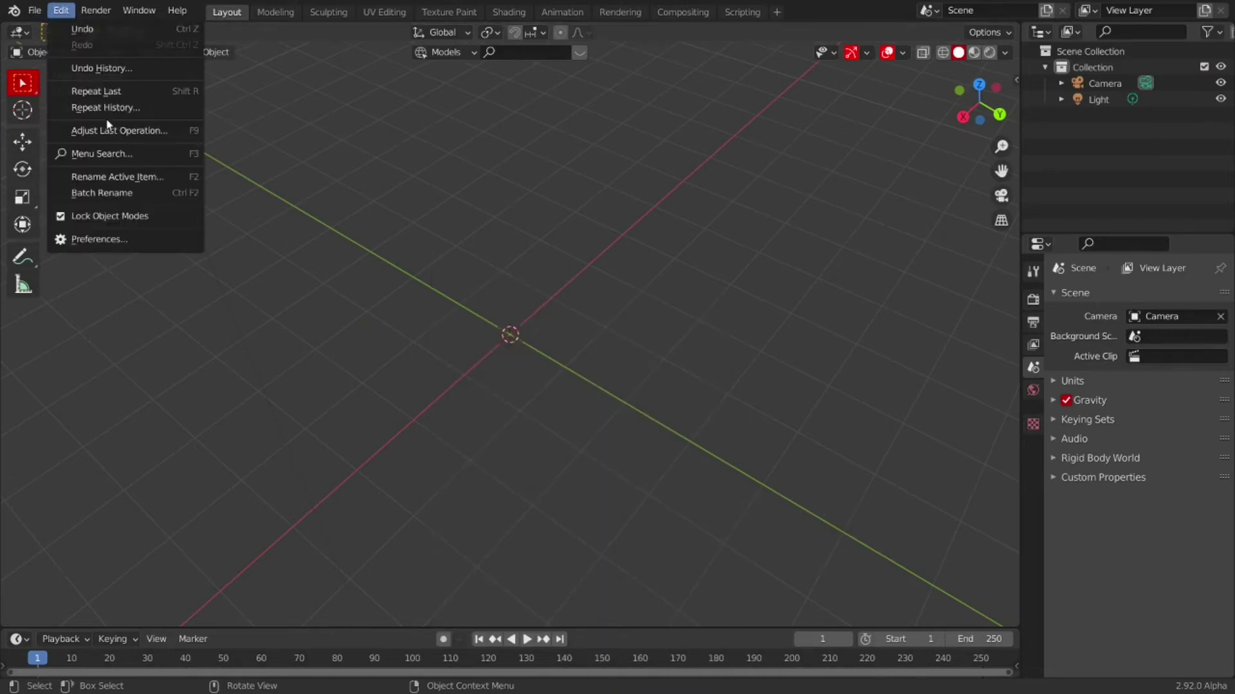
left_click(100, 240)
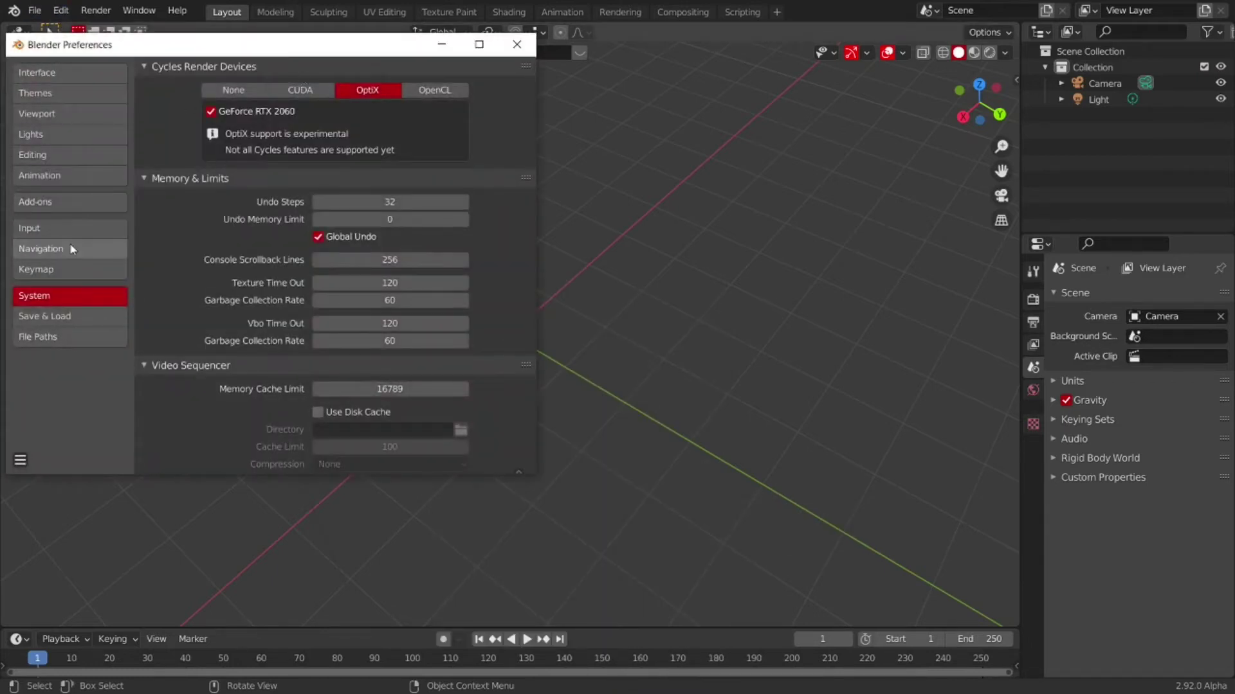
left_click(38, 203)
left_click(434, 93)
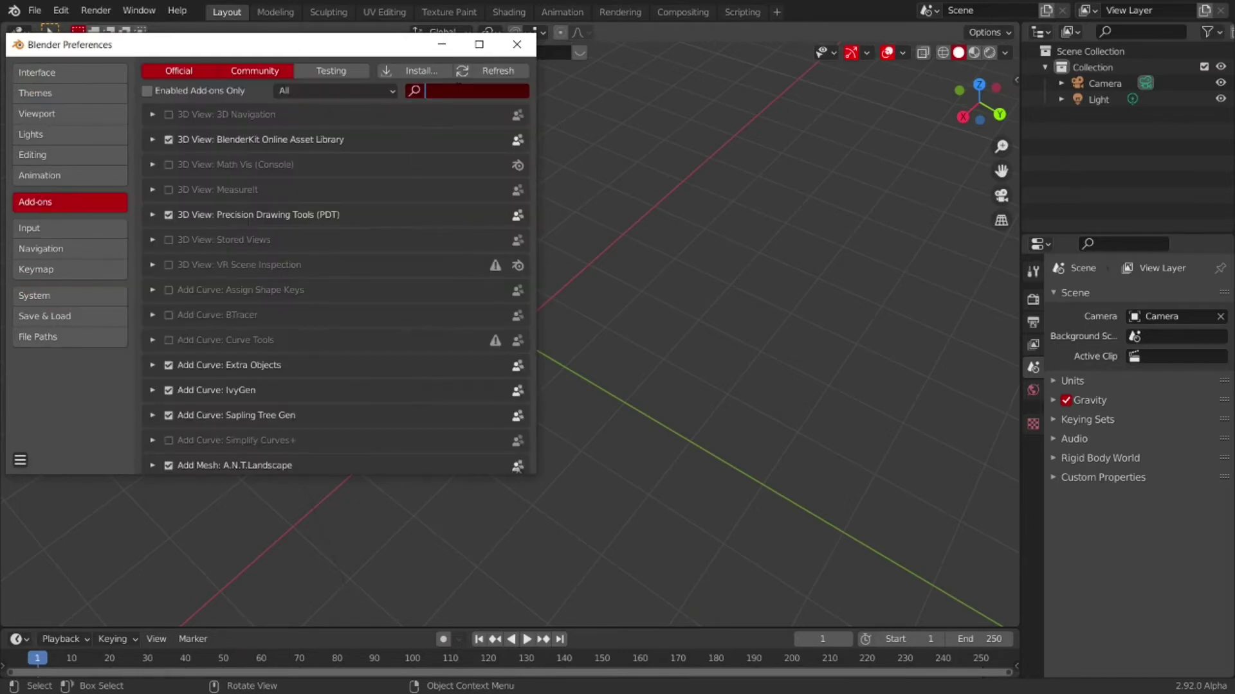
type("ext")
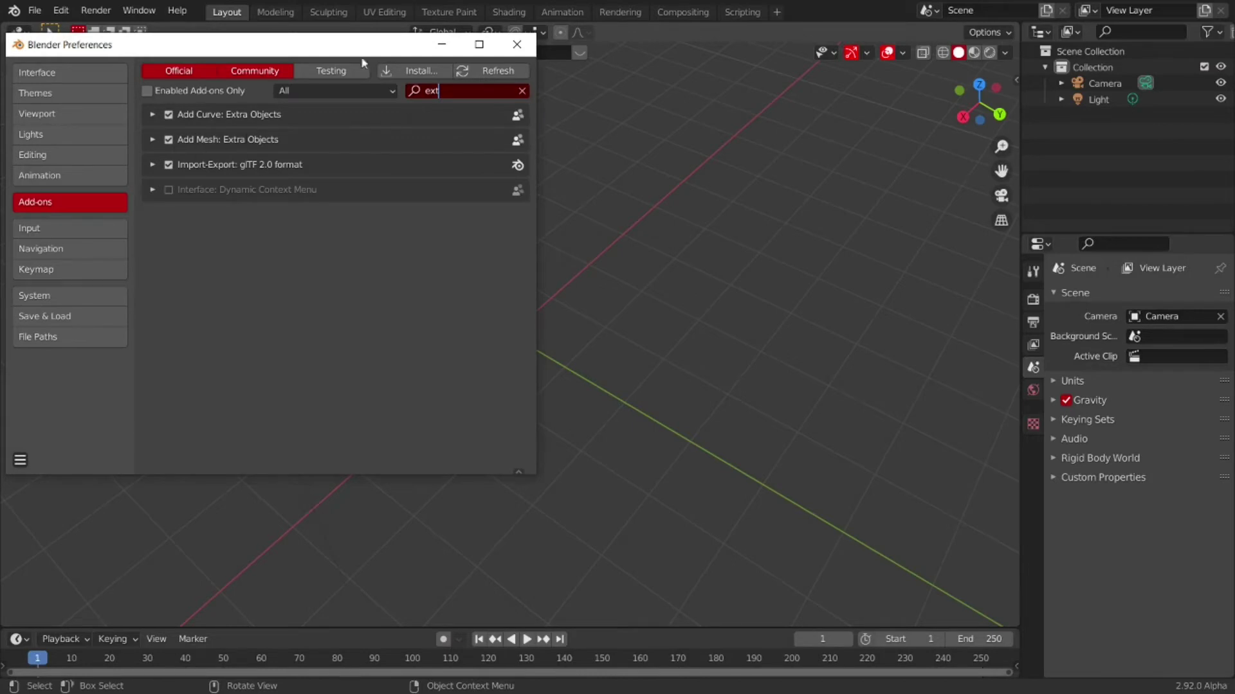
left_click(516, 45)
Add a single vertex mesh at the world origin
key("shift+a")
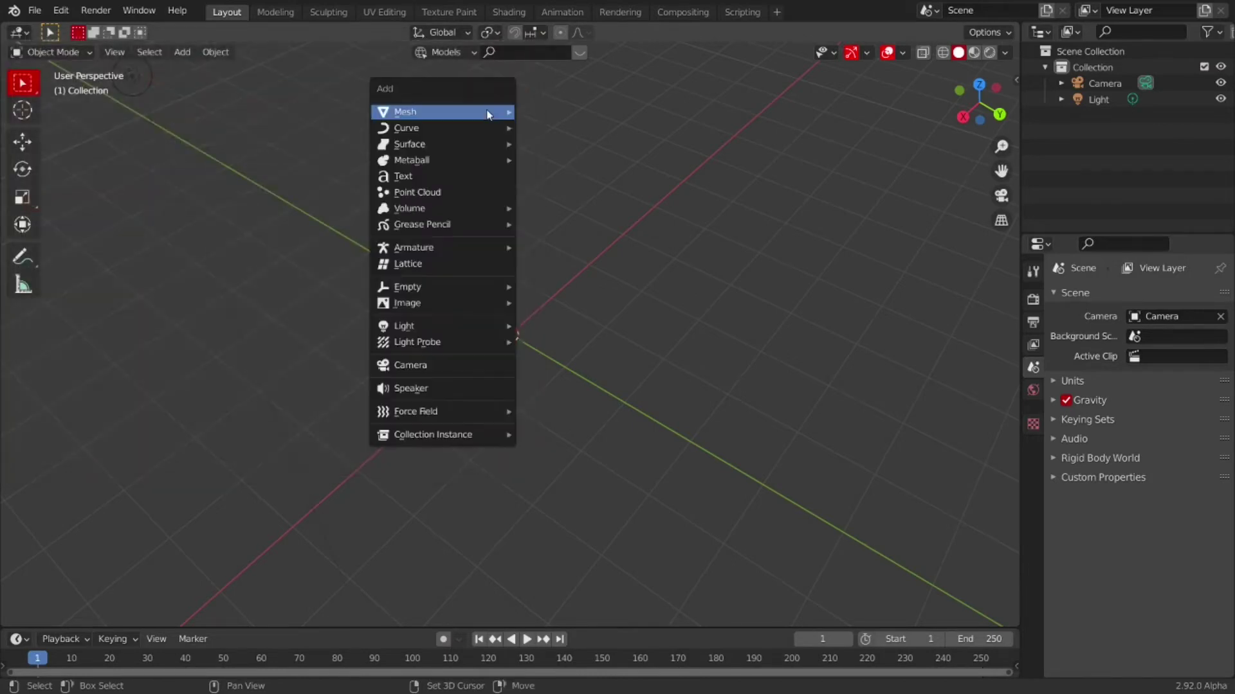
mouse_move(505, 111)
mouse_move(554, 320)
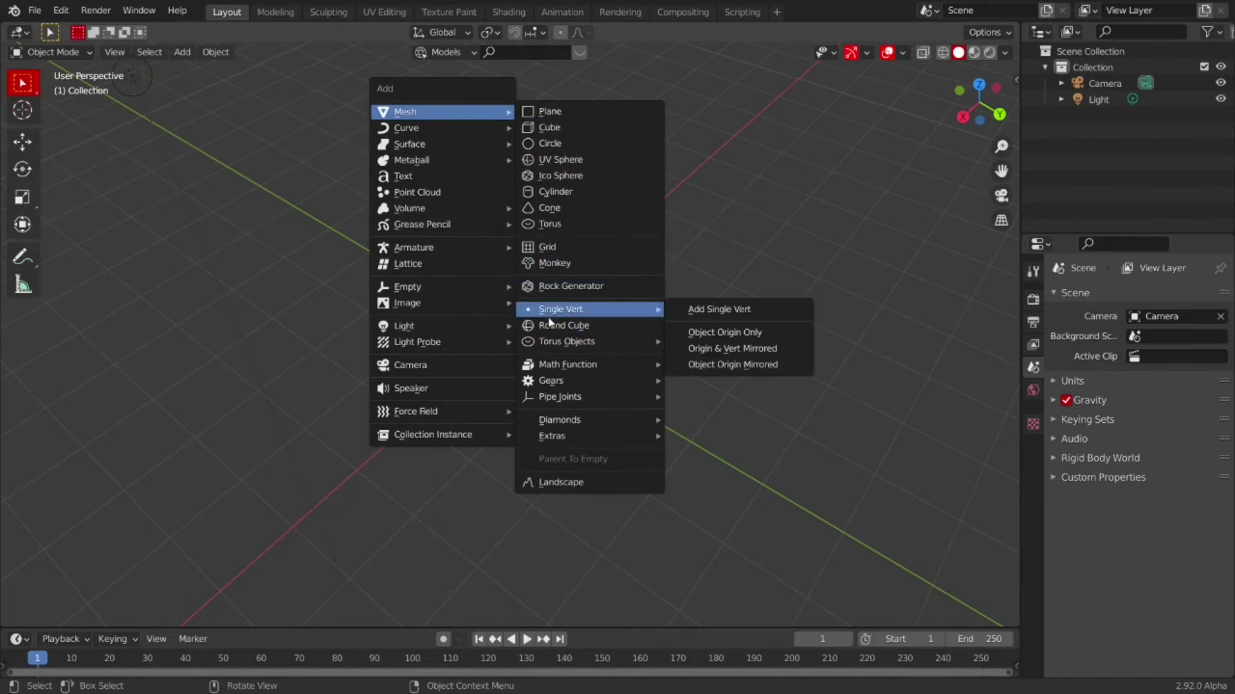
left_click(736, 307)
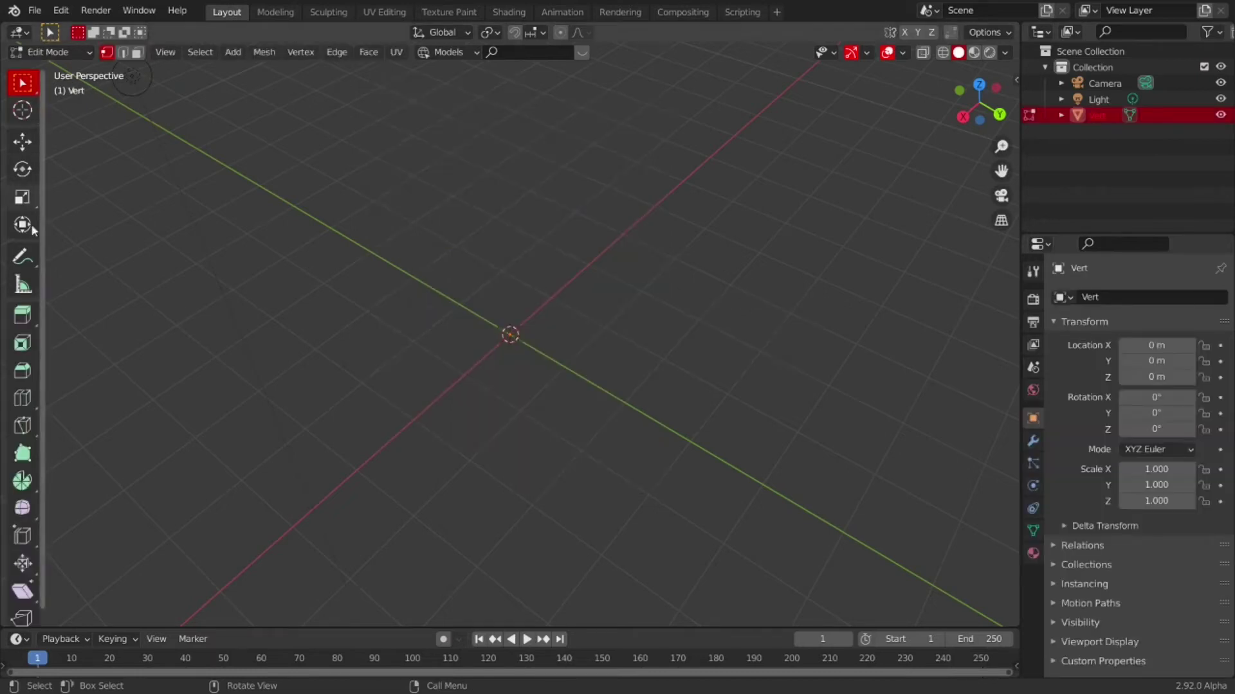
In the back orthographic view, extrude the vertex five times along negative X in snapped 1 m segments
middle_click_drag(635, 330, 672, 232)
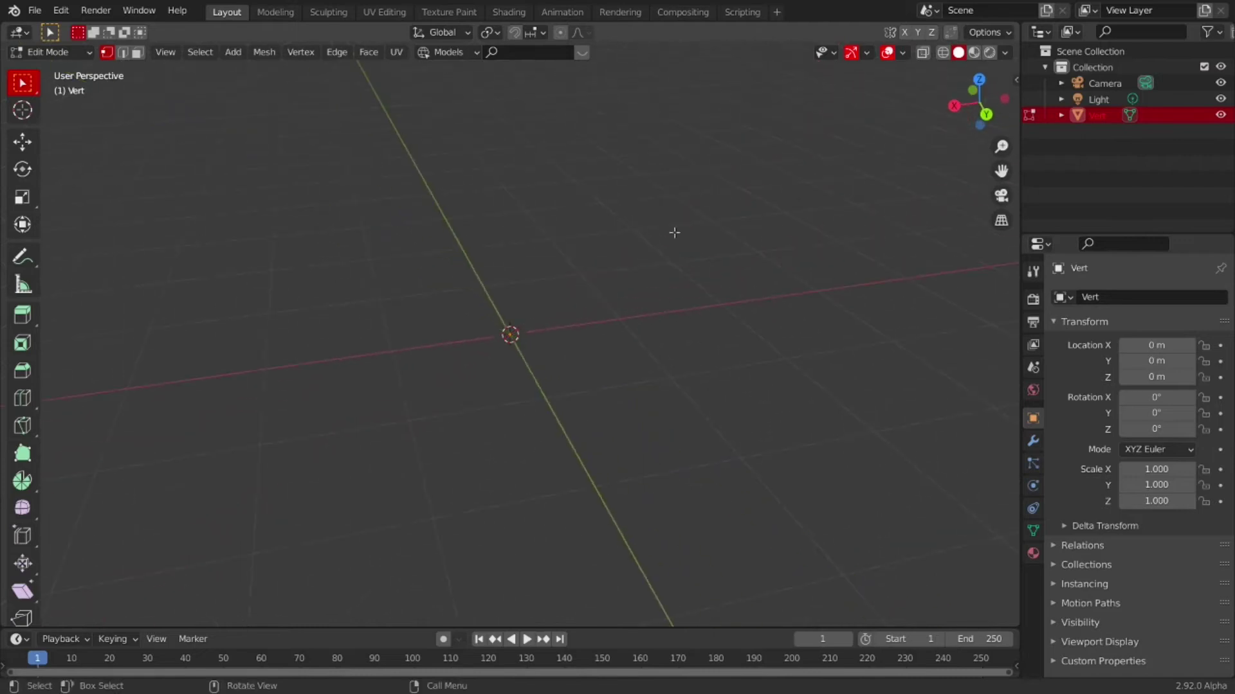
key("ctrl+KP_1")
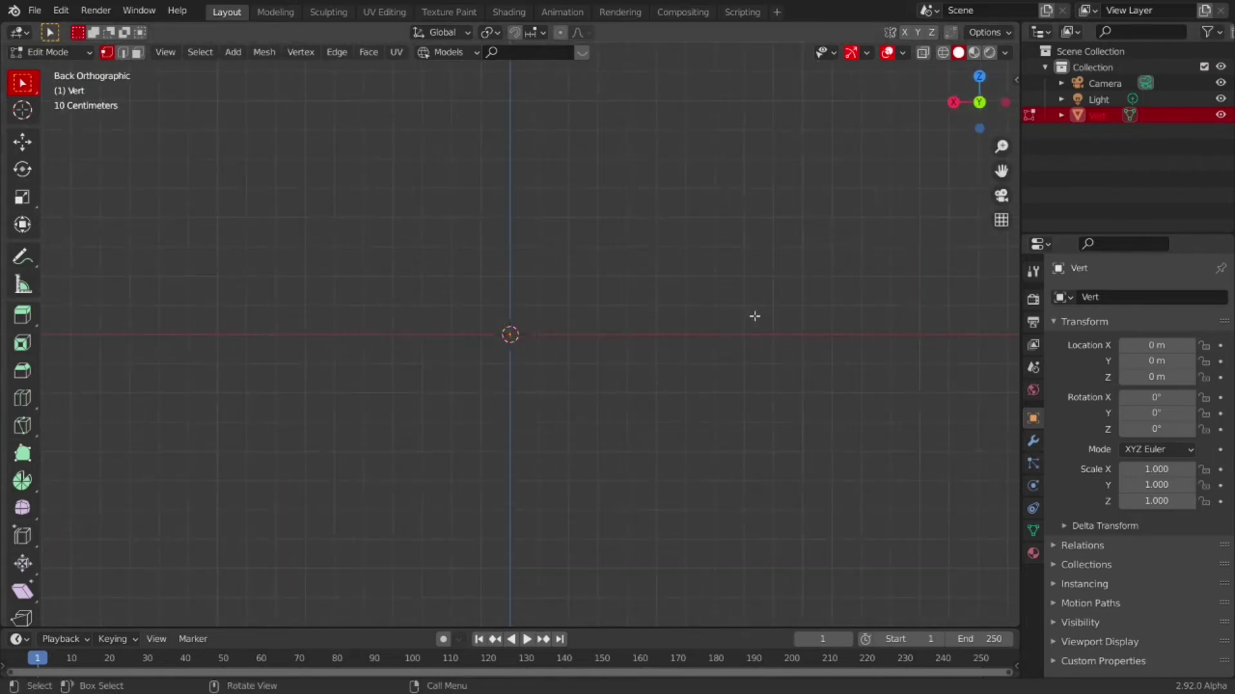
key("e")
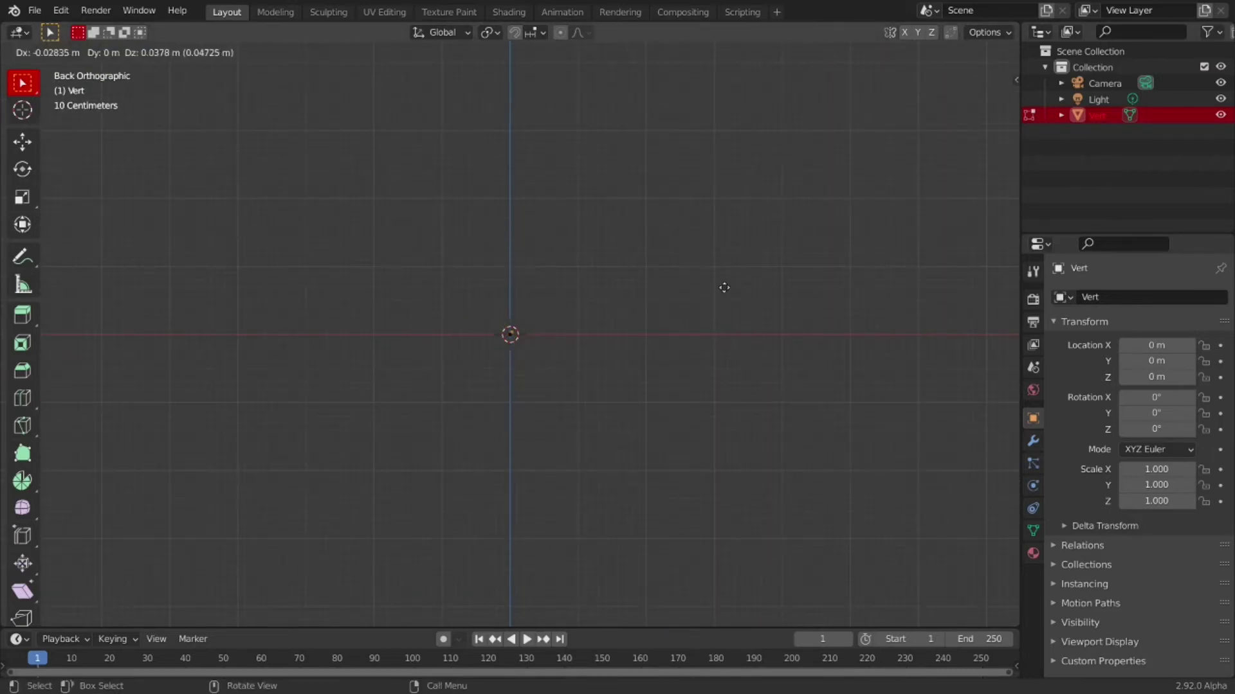
key("ctrl")
left_click(780, 286)
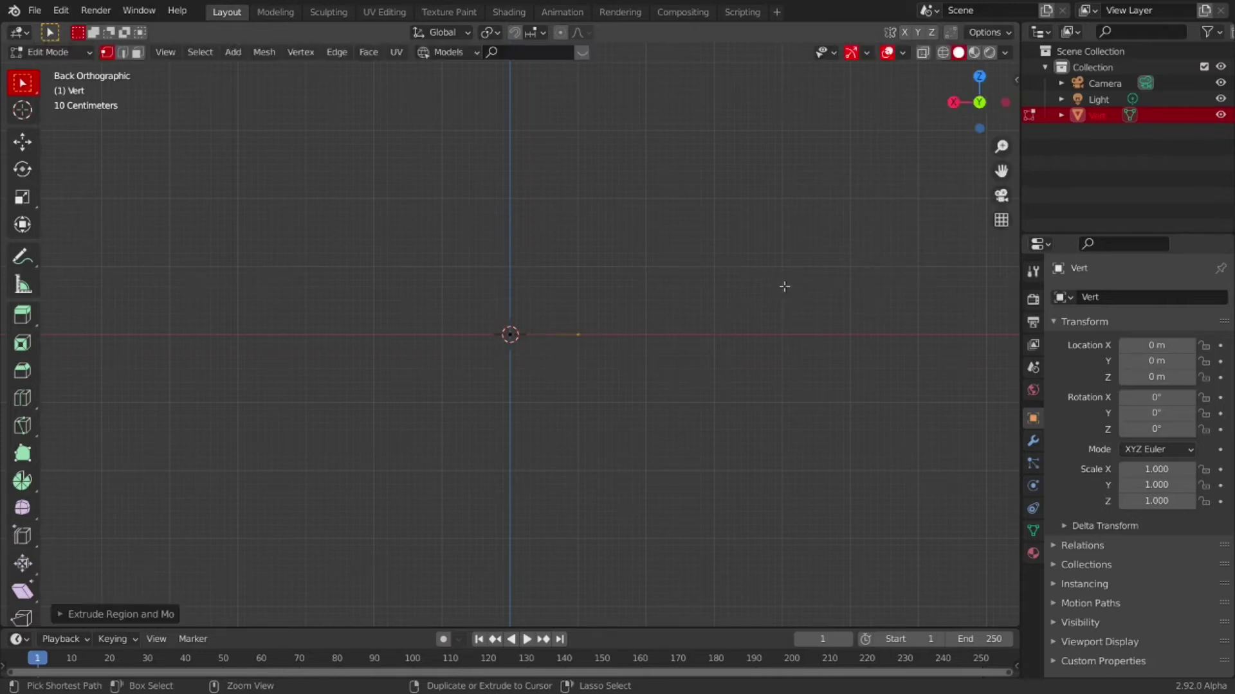
key("e")
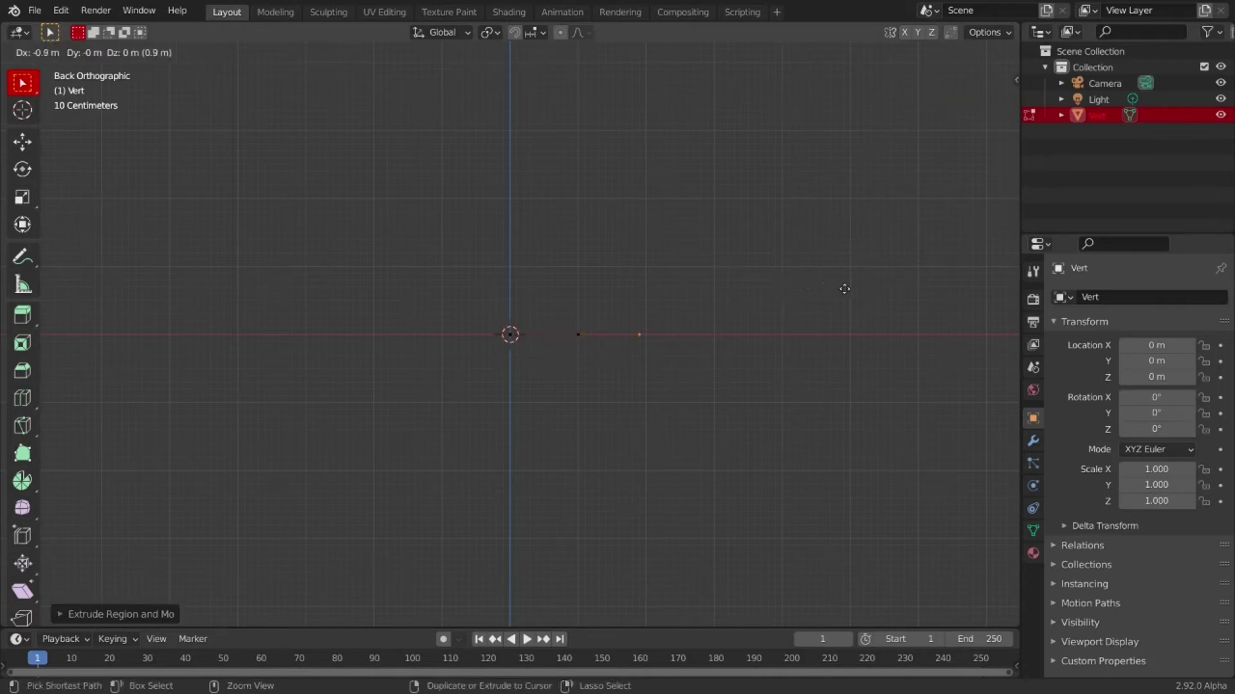
left_click(835, 283)
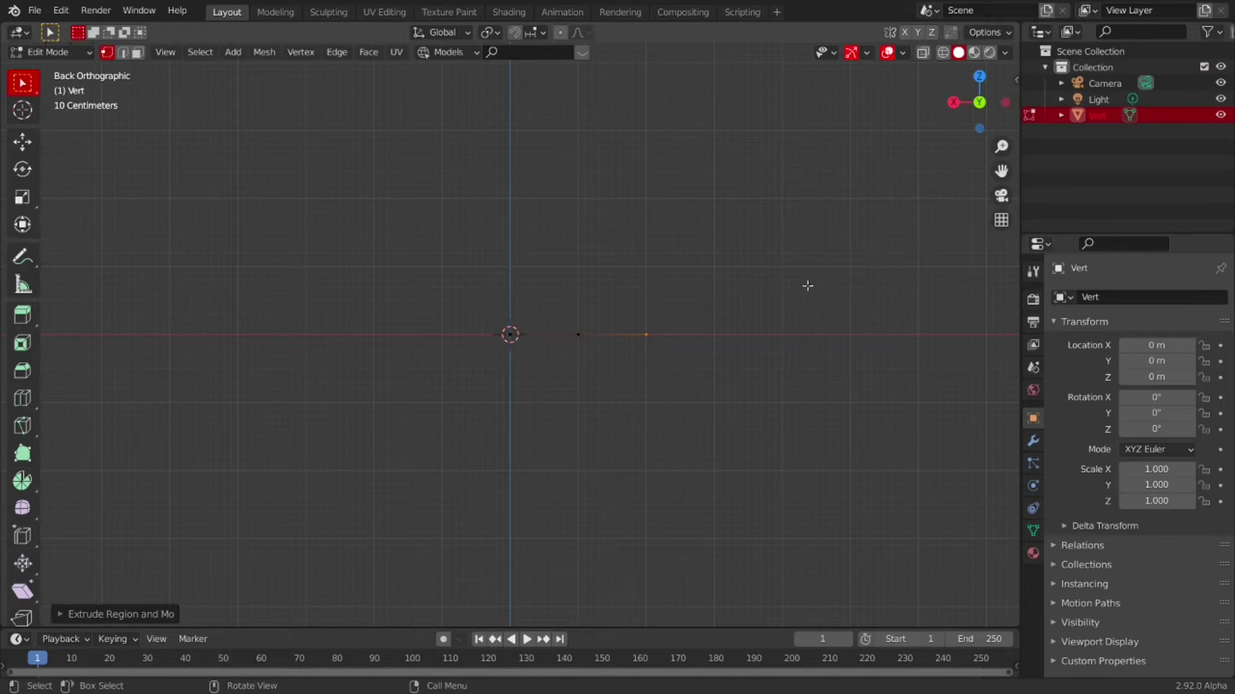
key("e")
left_click(879, 281)
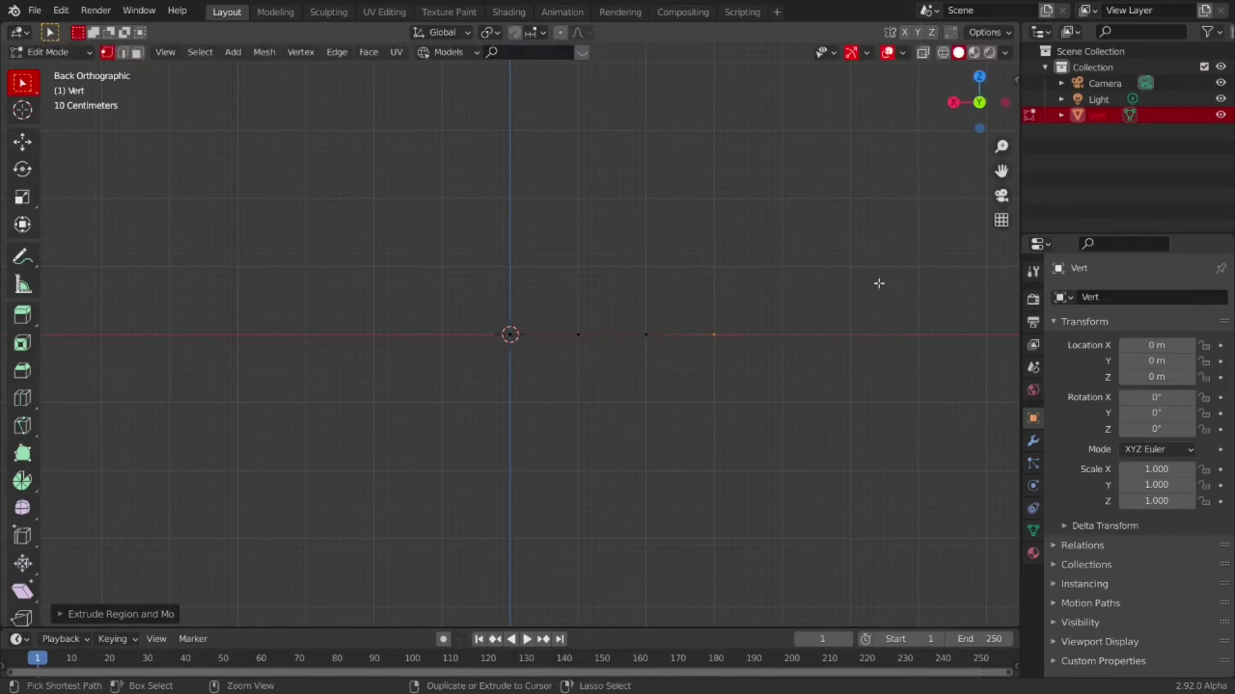
key("e")
left_click(941, 278)
key("e")
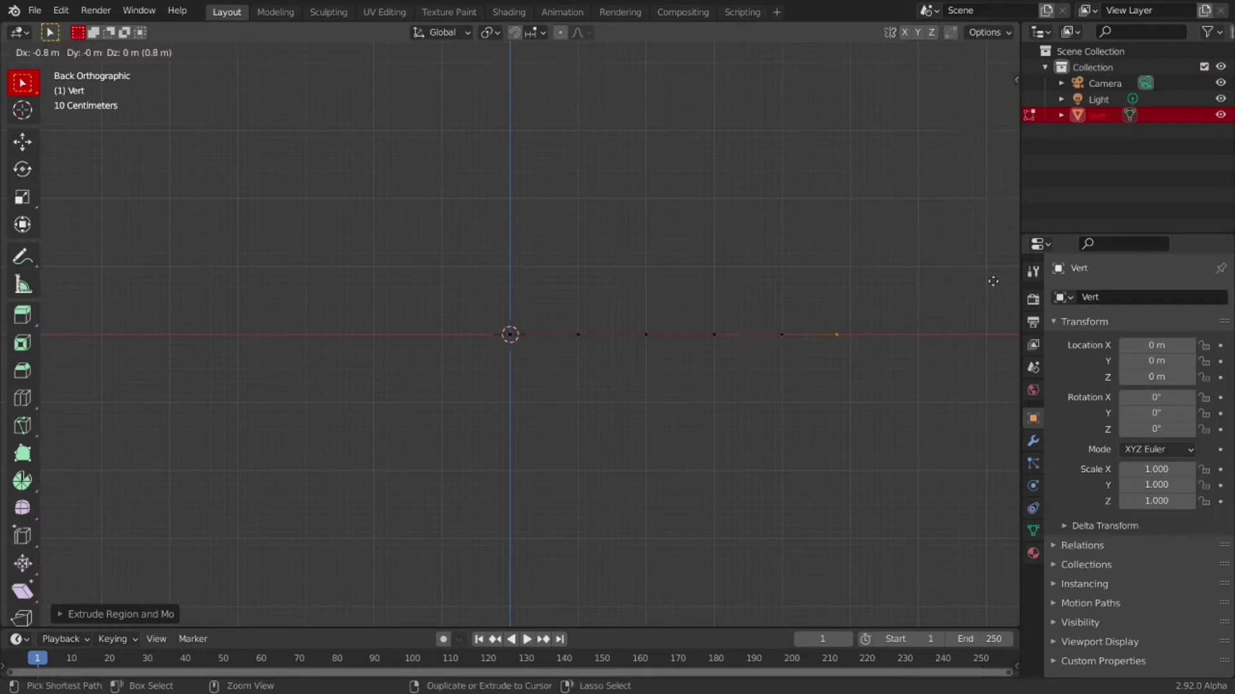
left_click(1001, 279)
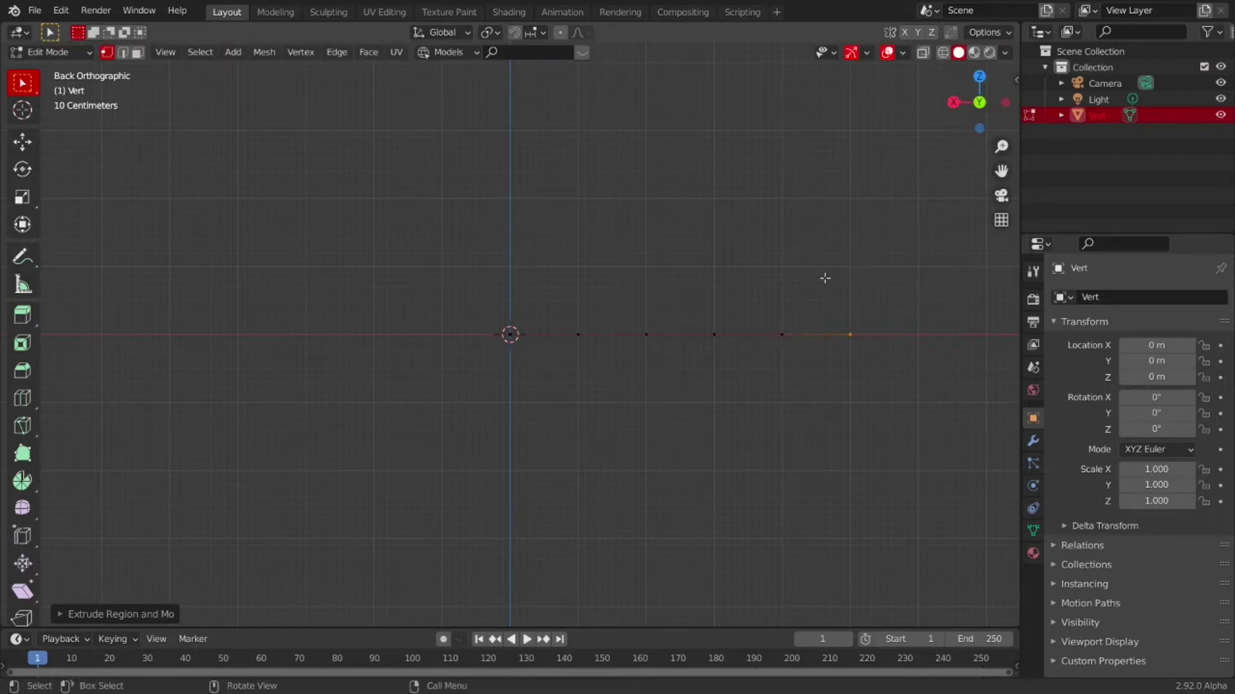
Select the whole chain of vertices and subdivide it three times
key("a")
right_click(621, 221)
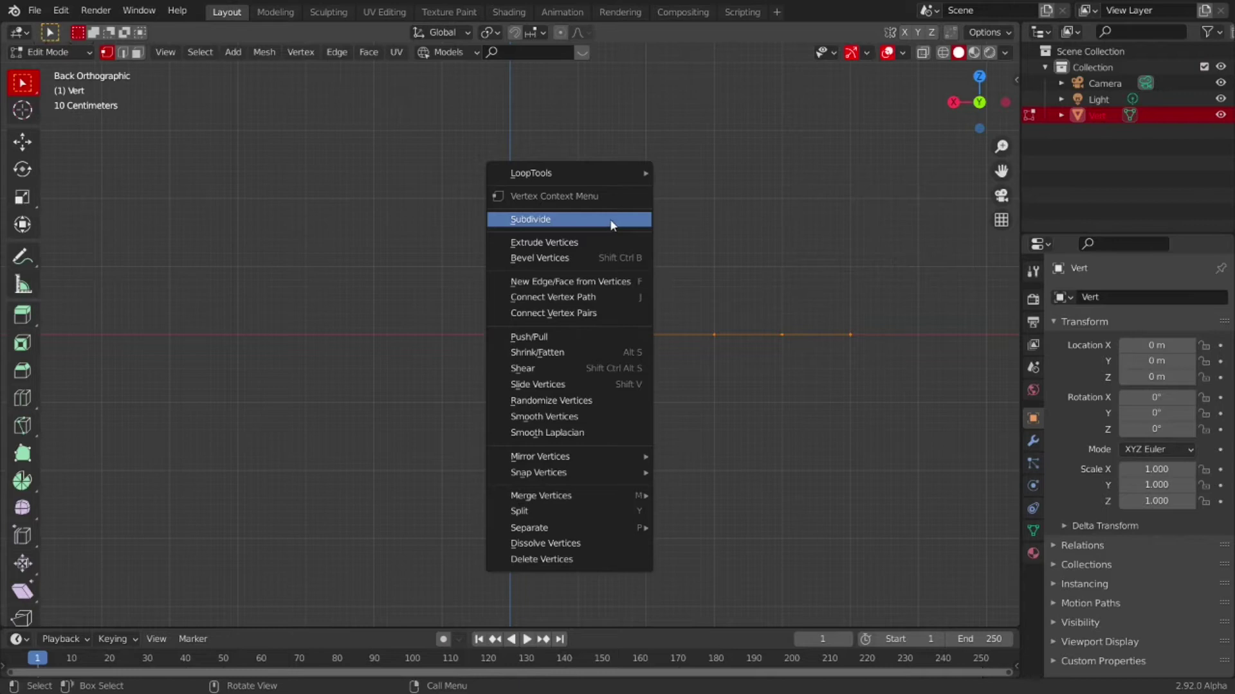
left_click(609, 219)
right_click(609, 218)
left_click(605, 218)
right_click(605, 219)
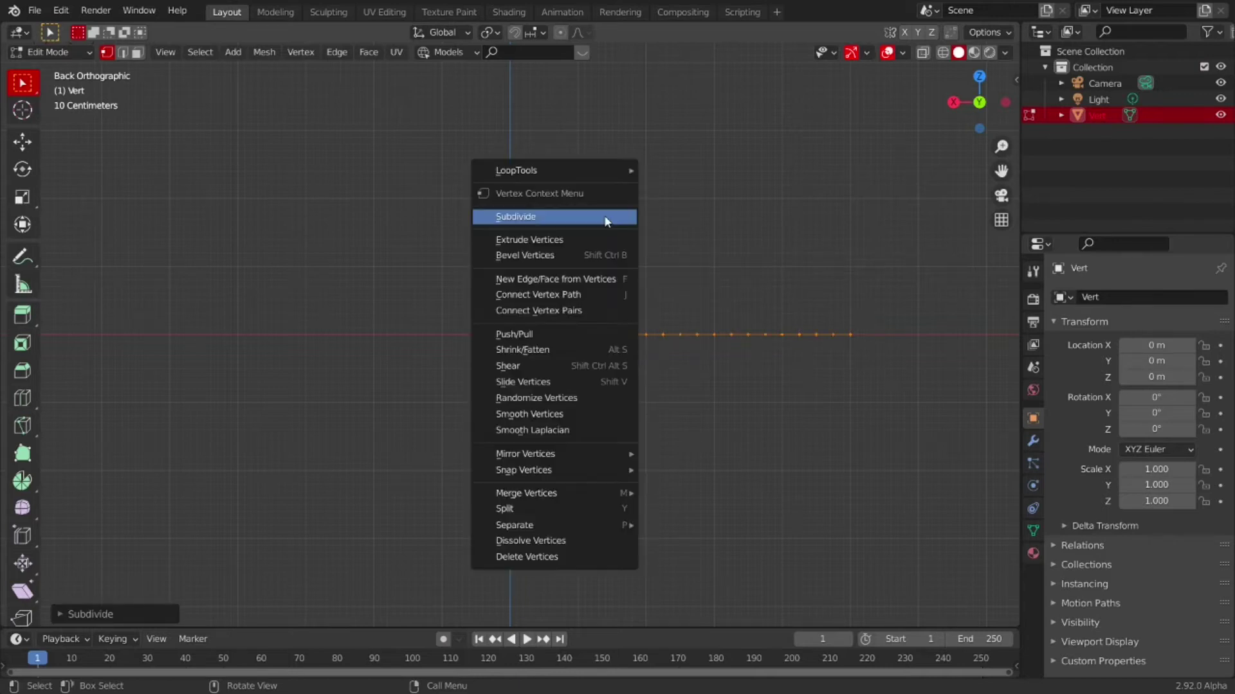
left_click(605, 219)
Select only the vertex at the origin end of the chain and assign it to a new vertex group with weight 1.000
middle_click_drag(727, 129, 551, 310)
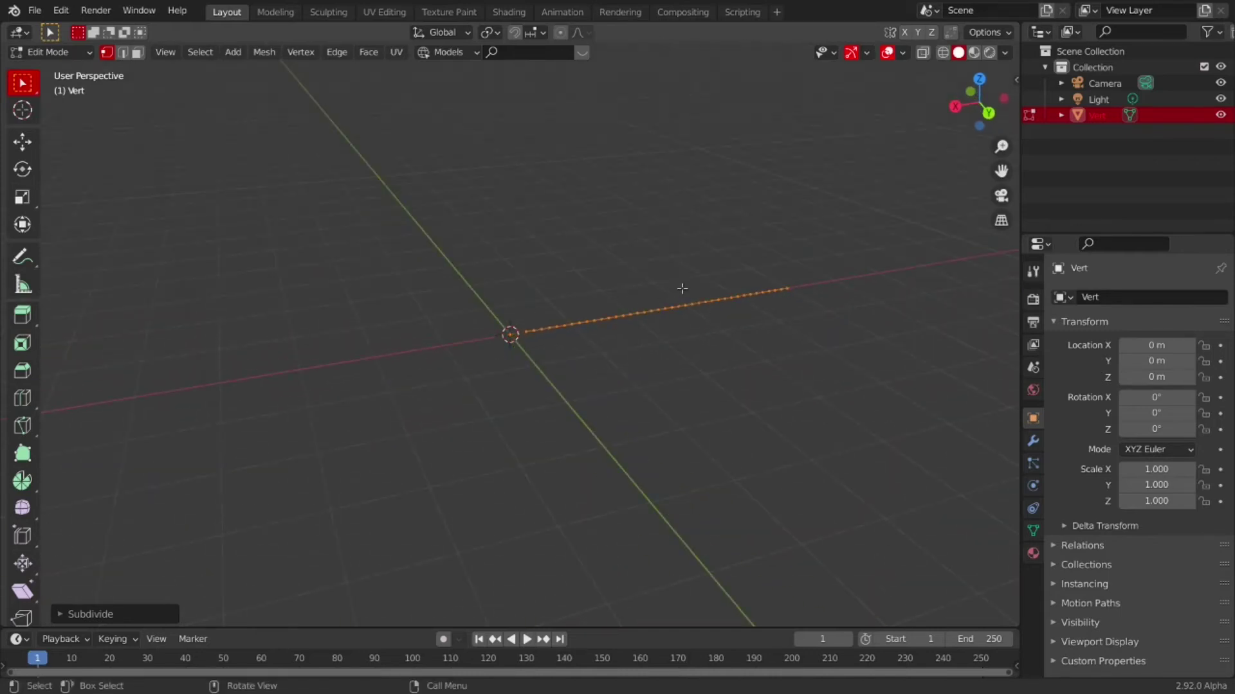
key("Tab")
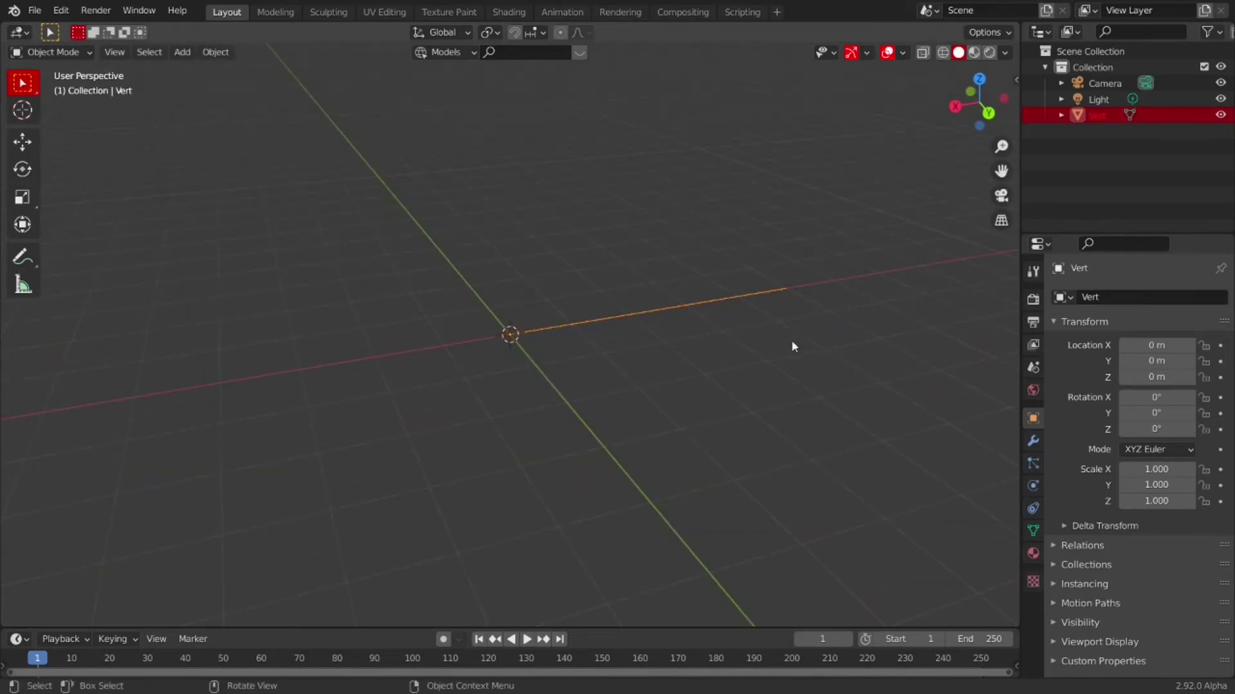
key("Tab")
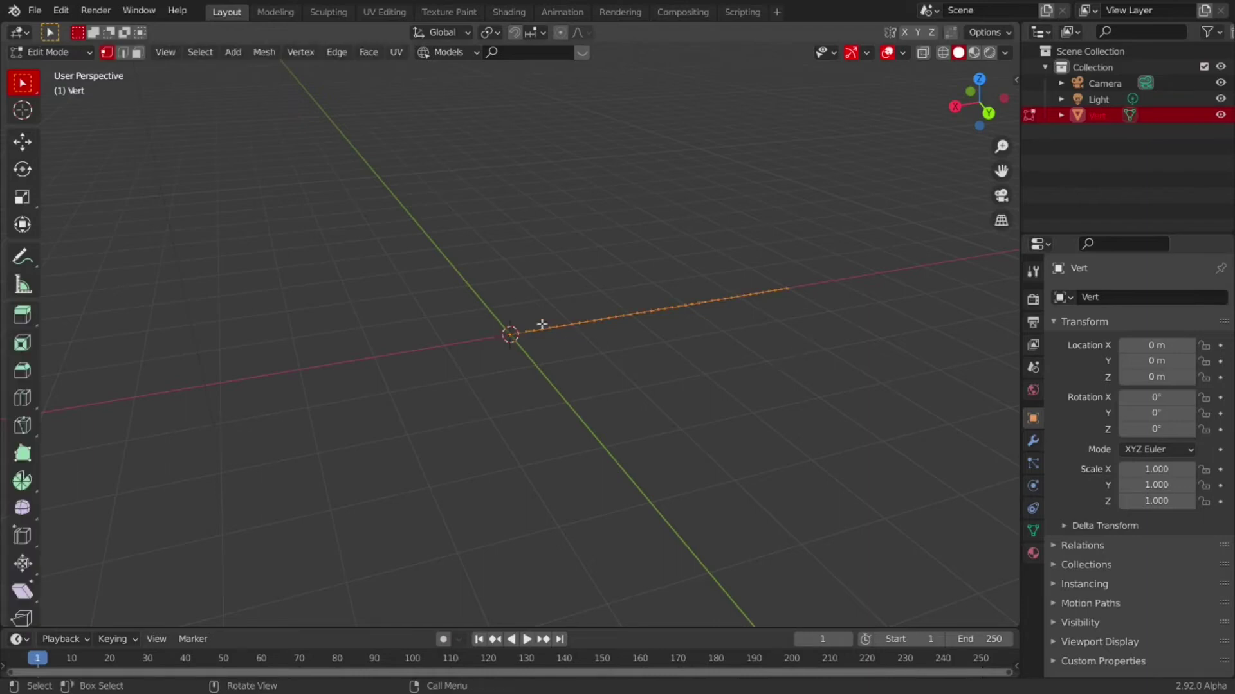
left_click_drag(486, 302, 520, 371)
left_click(1032, 533)
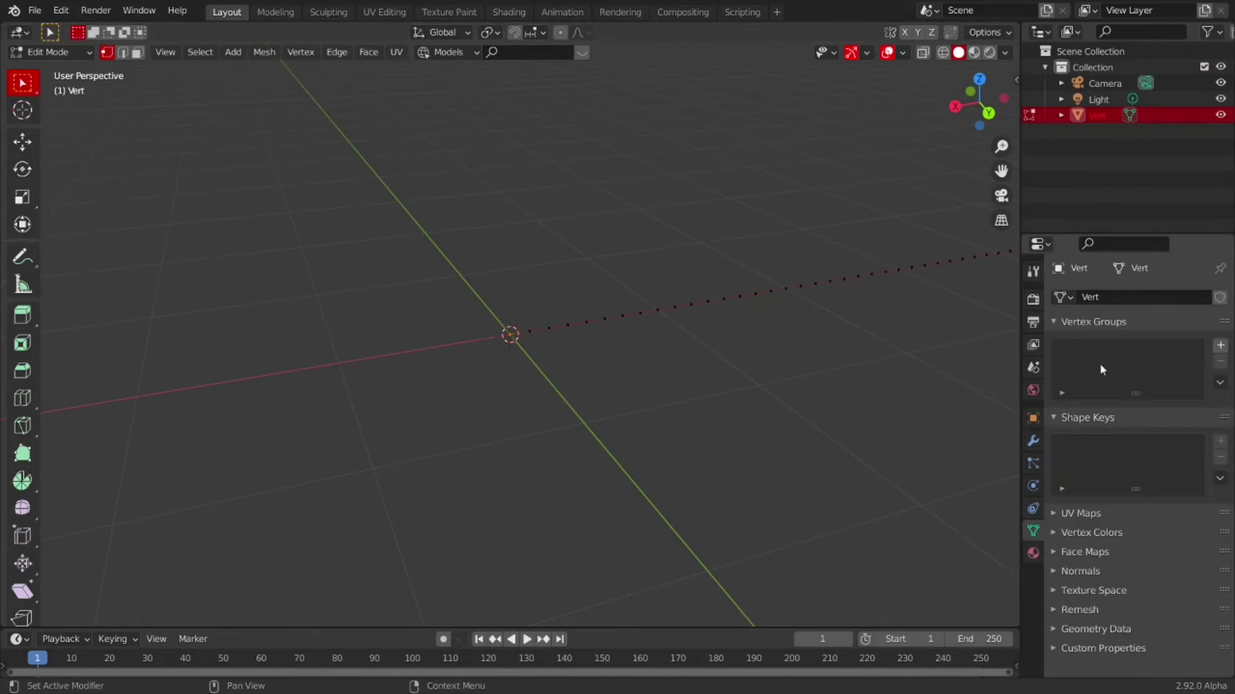
left_click(1219, 345)
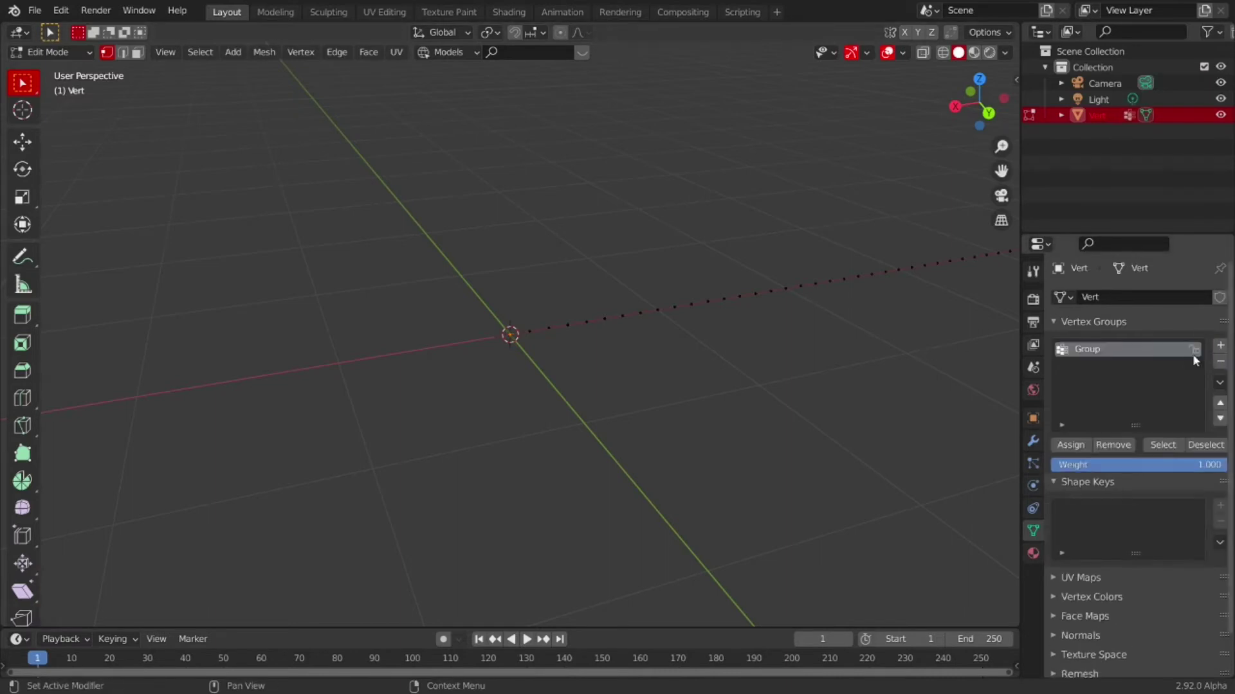
left_click(1075, 445)
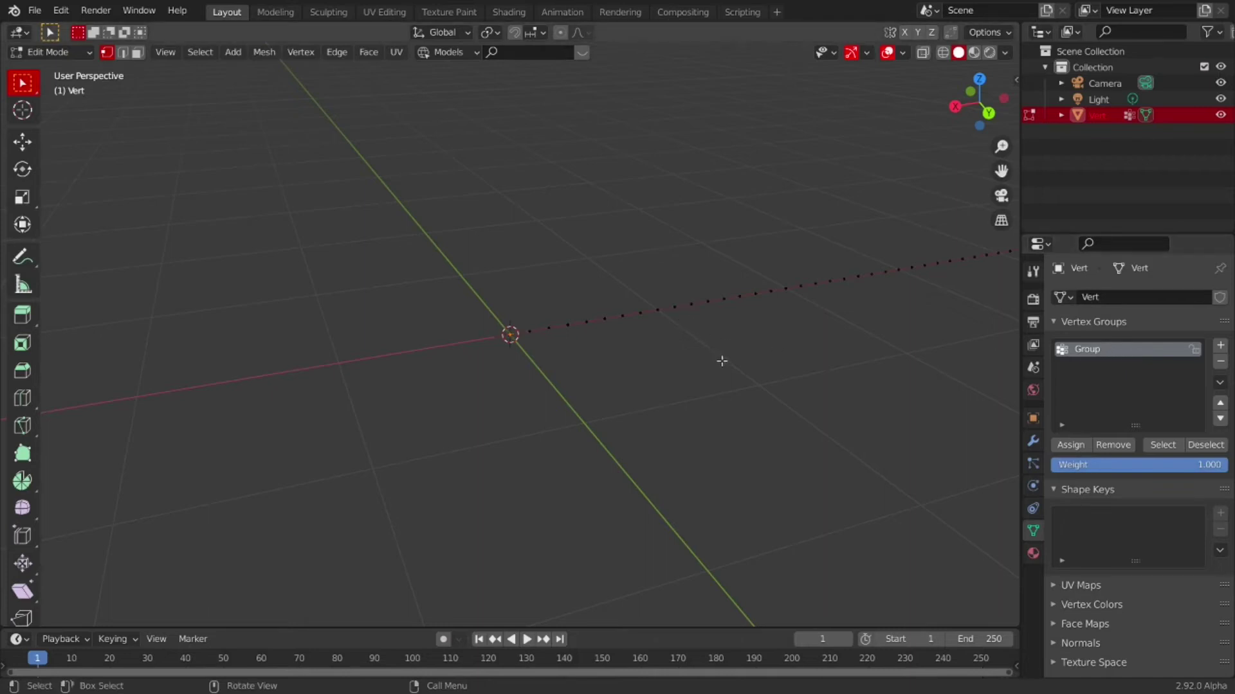
Add a Skin modifier to the vertex chain in Object Mode and enable its Smooth Shading
key("Tab")
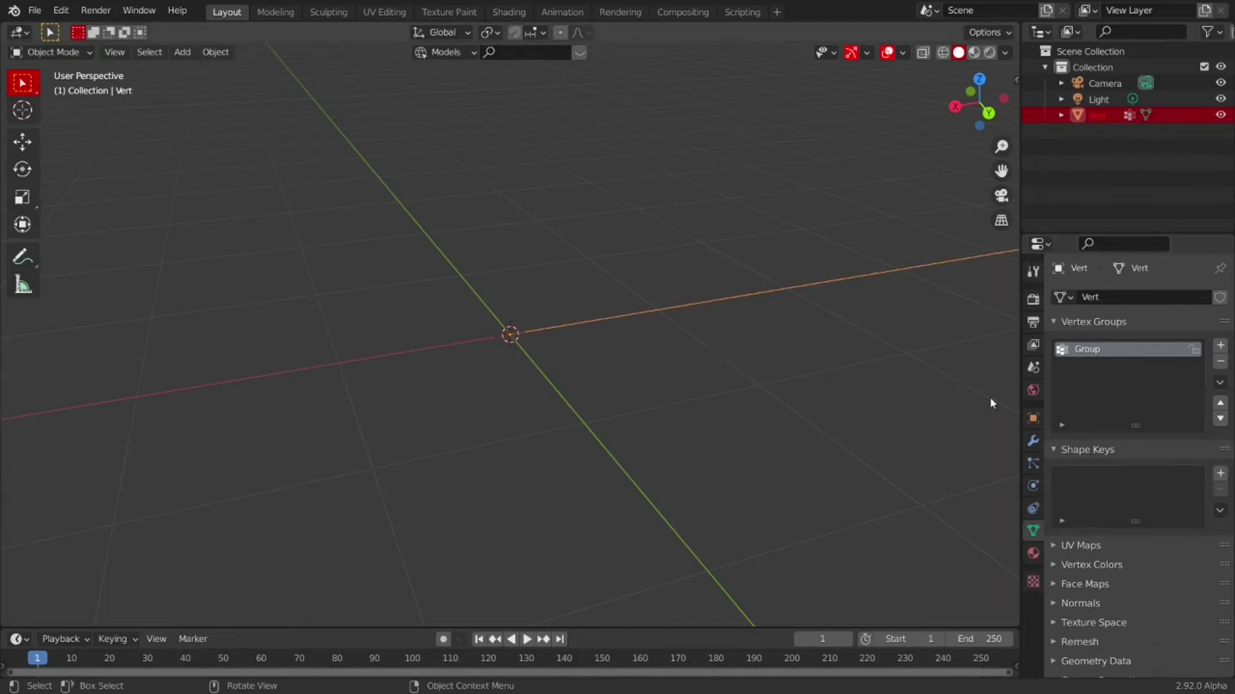
left_click(1033, 441)
left_click(1076, 297)
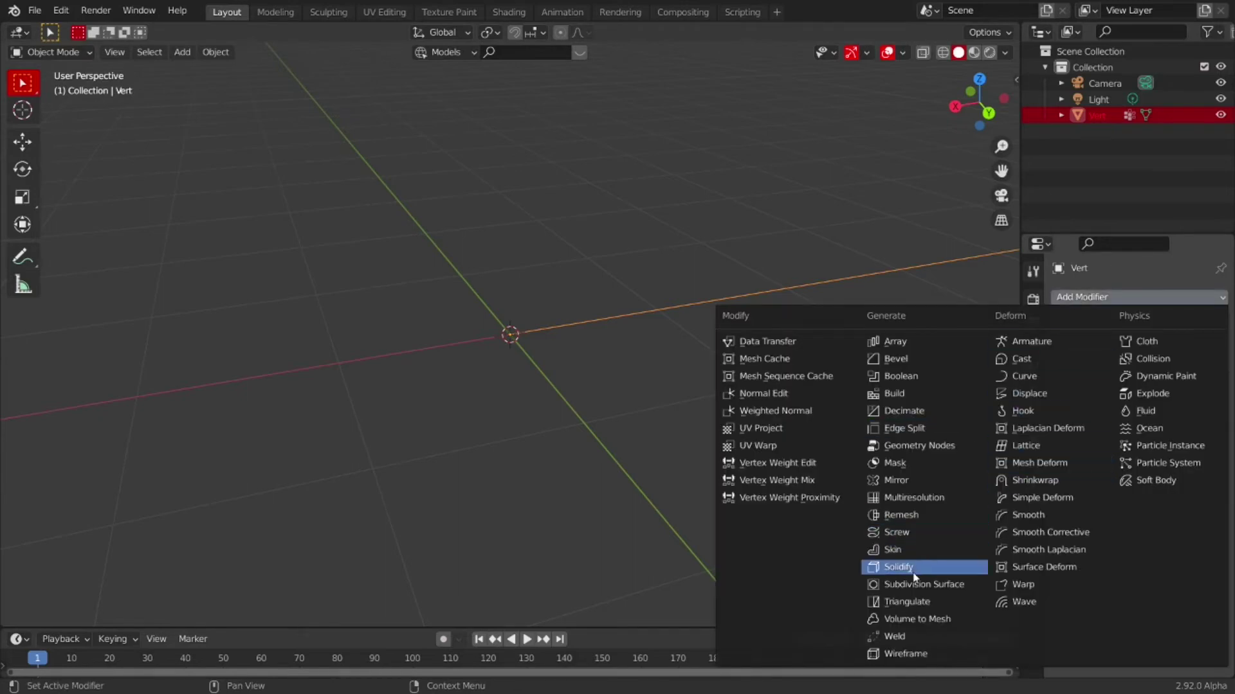
left_click(897, 550)
middle_click_drag(829, 440, 649, 355)
left_click(1137, 390)
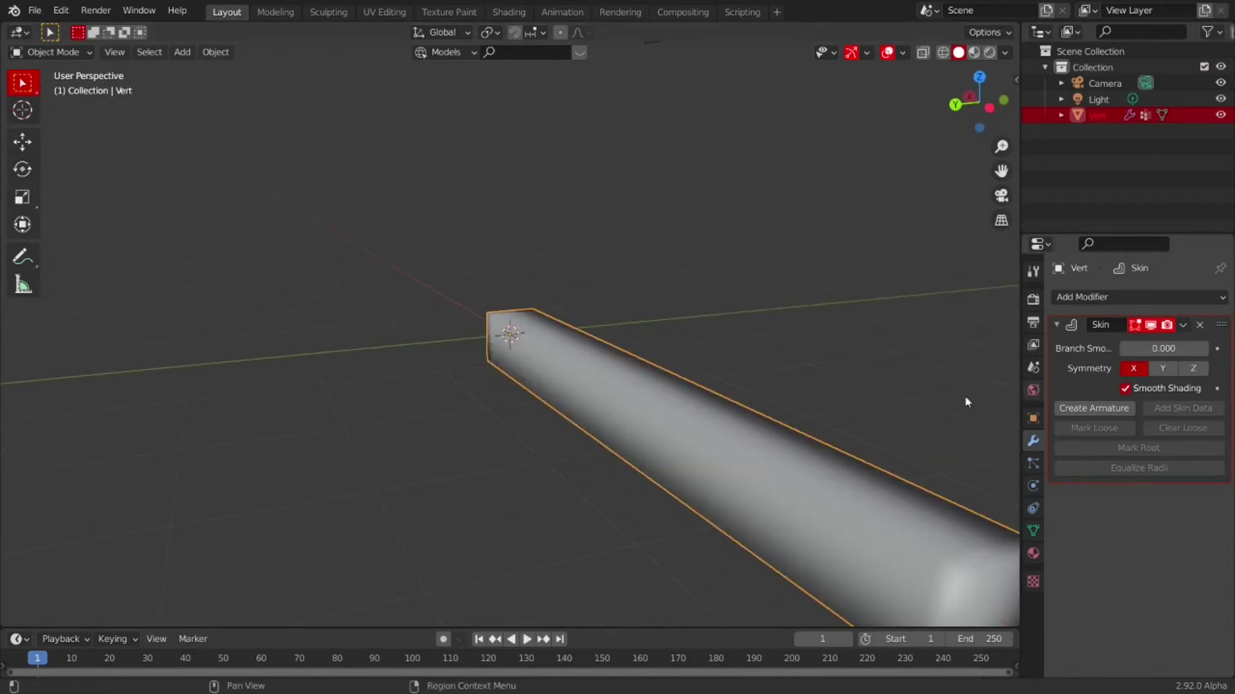
mouse_move(730, 361)
middle_mouse_down()
mouse_move(678, 295)
mouse_move(592, 292)
mouse_move(647, 358)
mouse_move(711, 311)
mouse_move(662, 317)
mouse_move(674, 337)
middle_mouse_up()
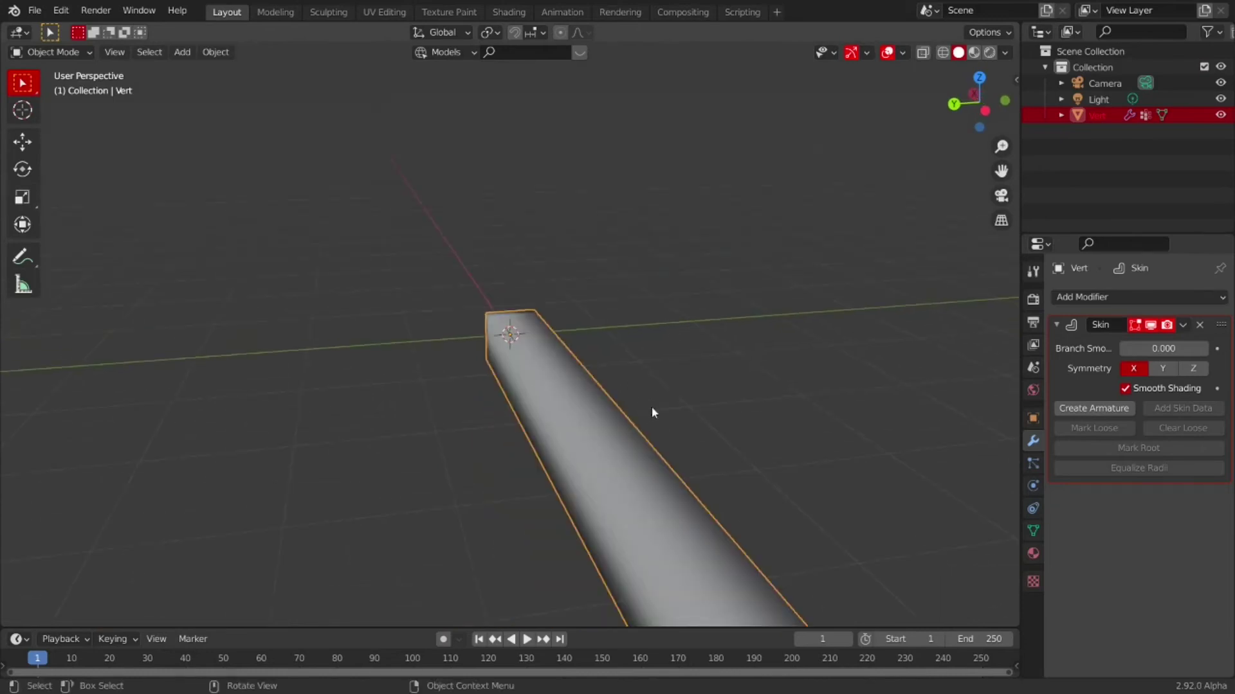
Reduce the skin radius along the whole vertex chain in Edit Mode to make a thinner rope, and return to Object Mode
key("Tab")
middle_click_drag(667, 405, 783, 297)
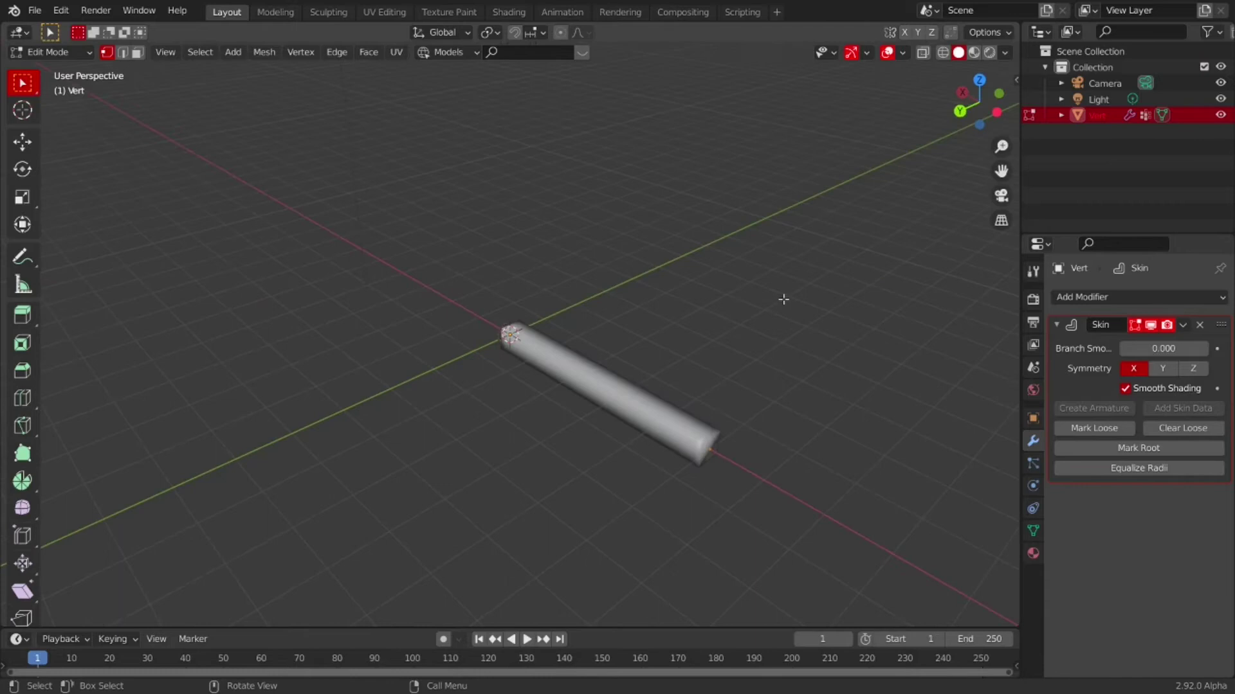
key("ctrl+a")
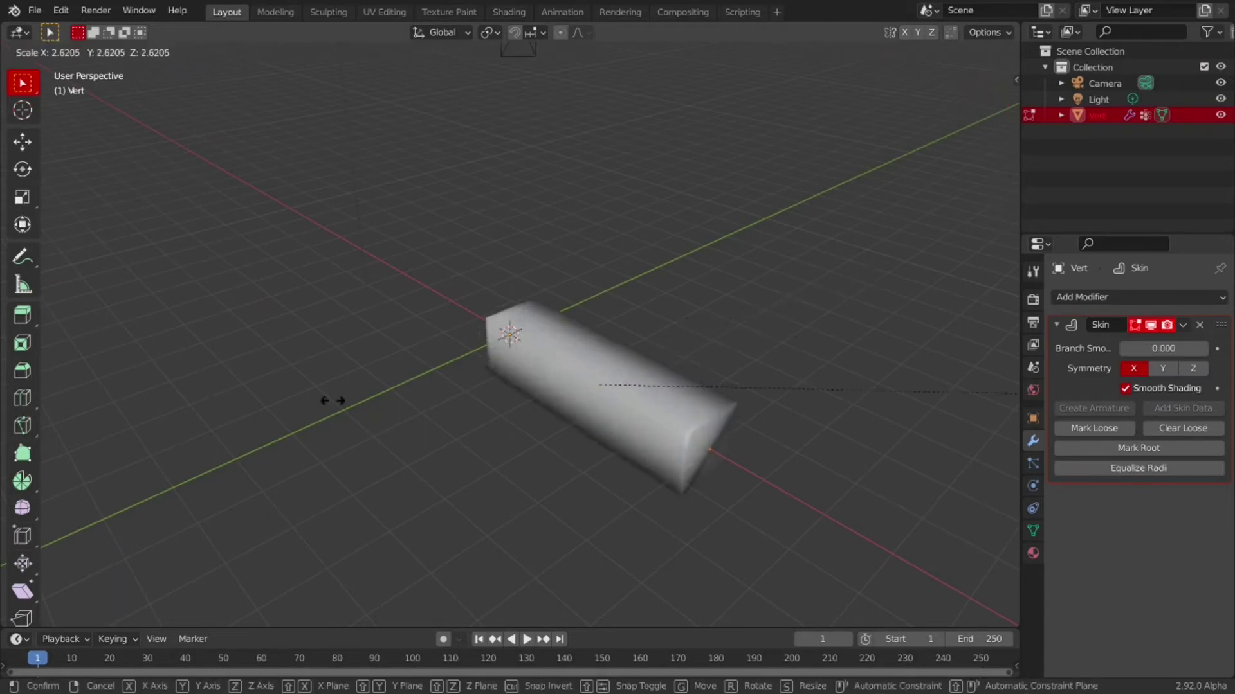
left_click(641, 352)
middle_click_drag(711, 350, 713, 393)
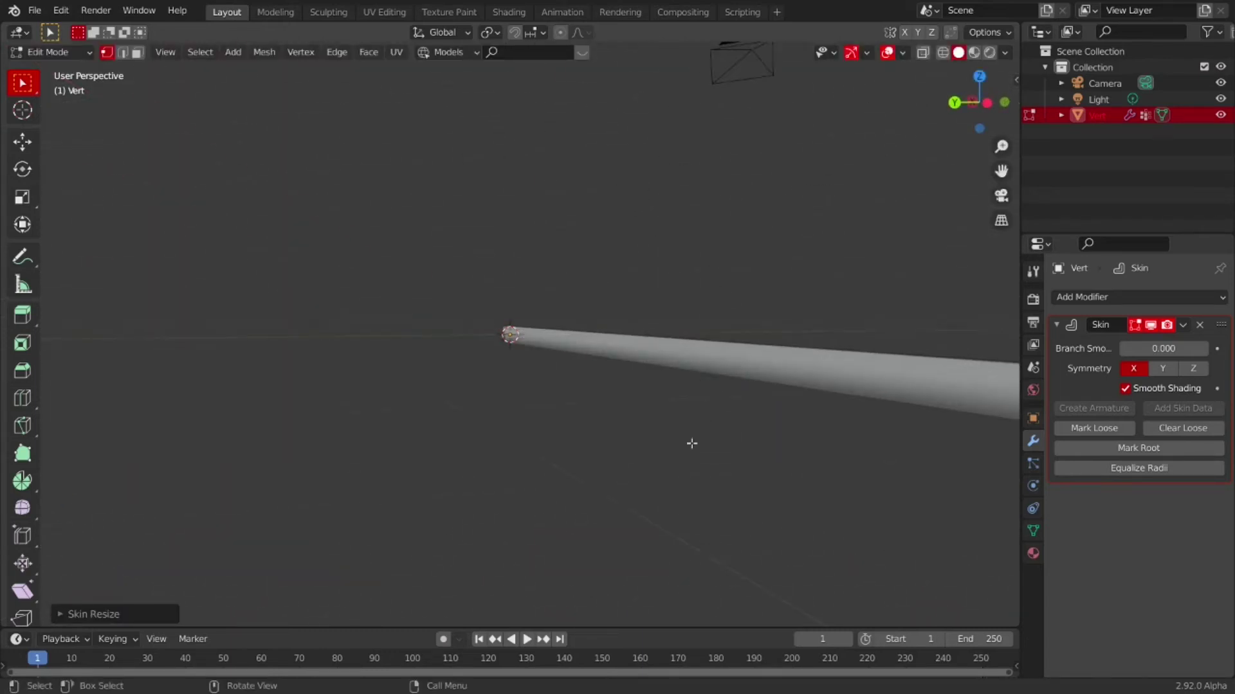
middle_click_drag(648, 456, 870, 361)
key("Tab")
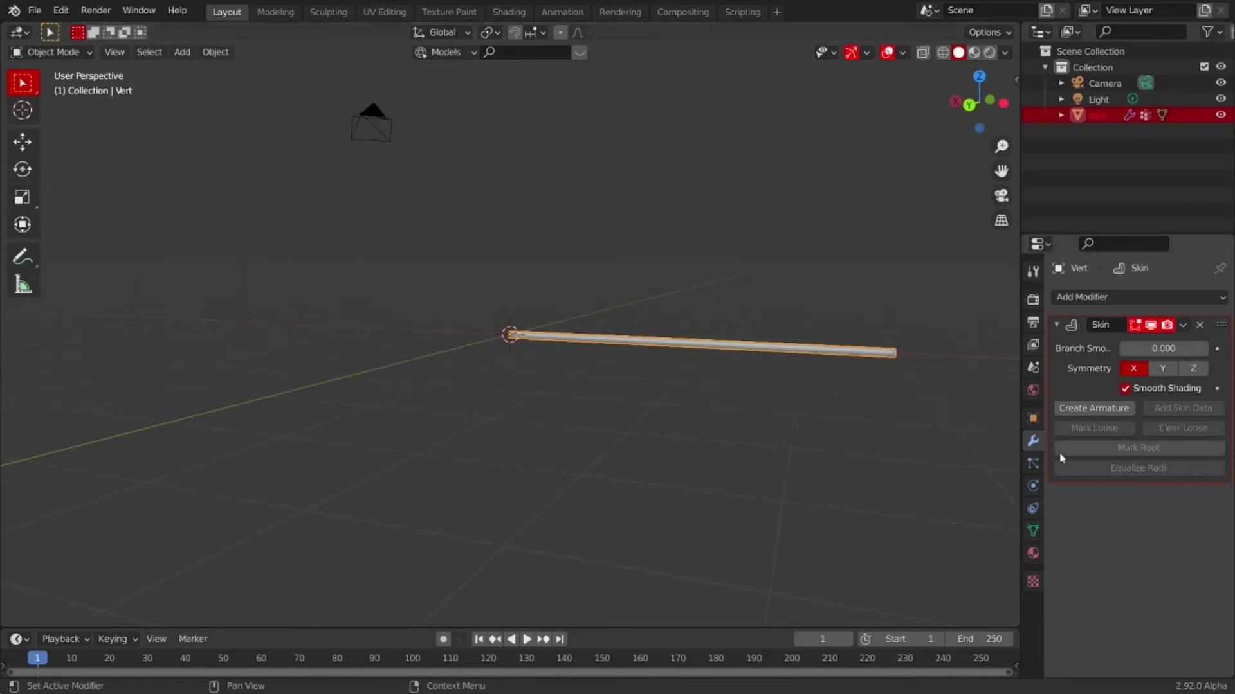
Enable Cloth physics on the rope object
left_click(1033, 486)
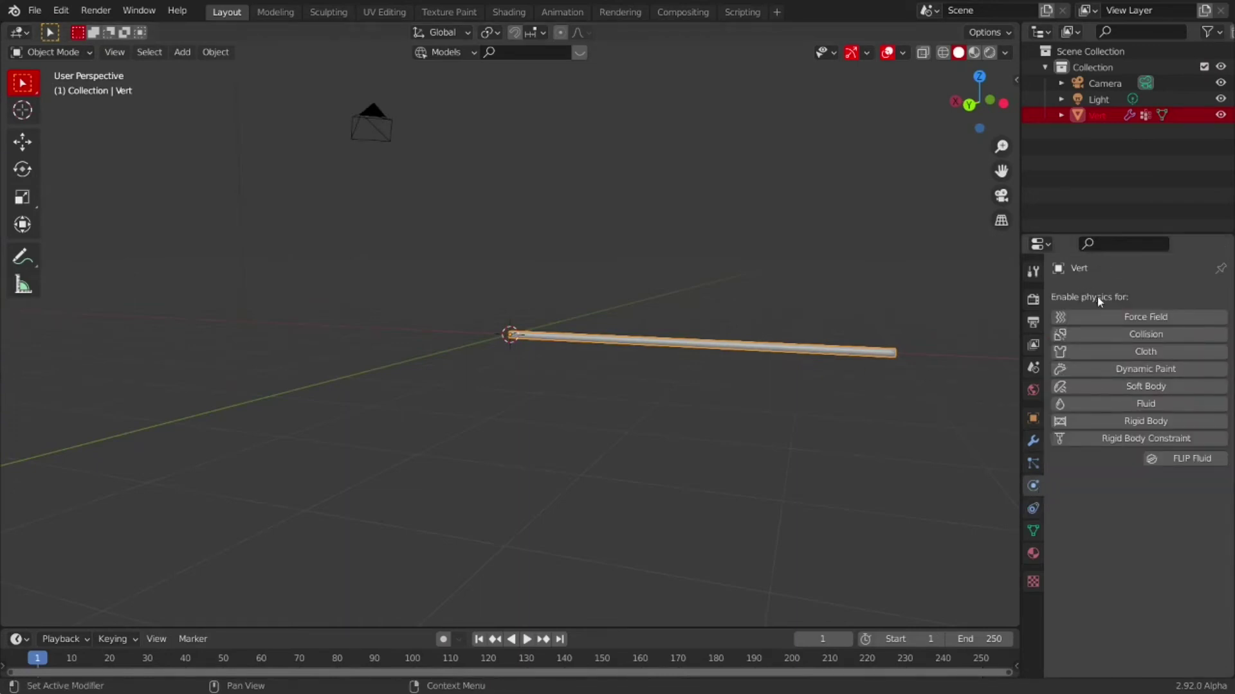
left_click(1104, 351)
left_click(1104, 351)
left_click(1103, 352)
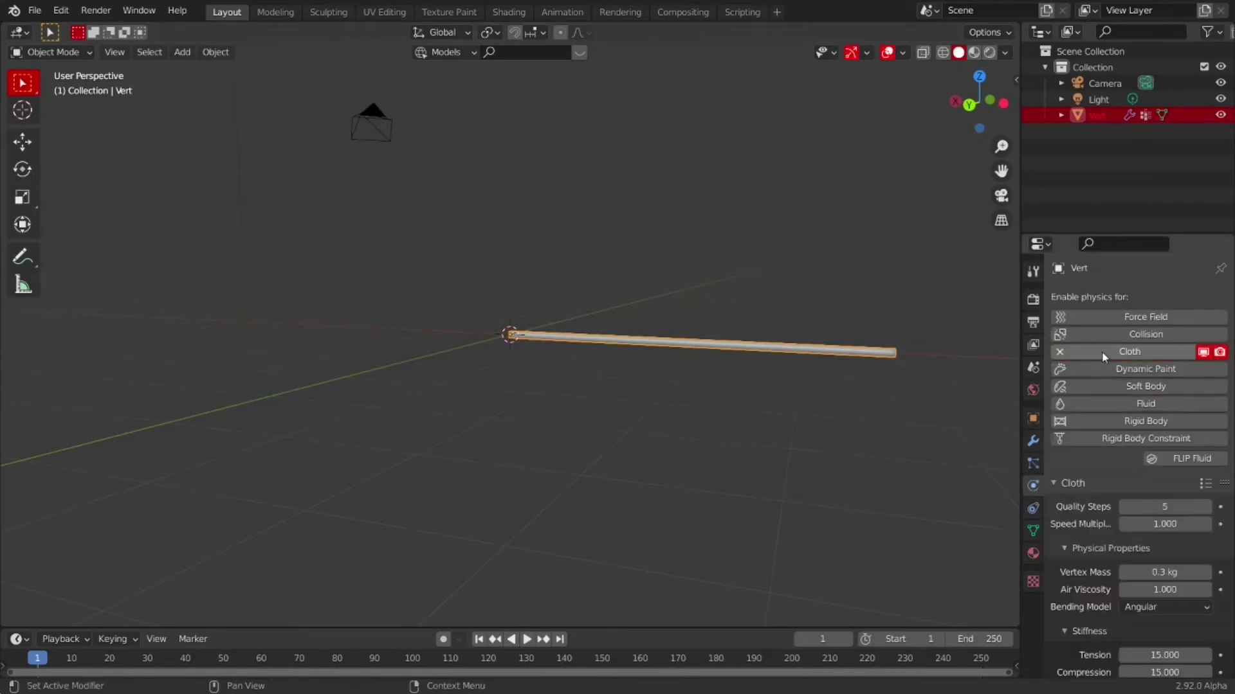
Set the vertex group named Group as the Pin Group in the cloth's Shape settings
scroll(1132, 464, "down", 15)
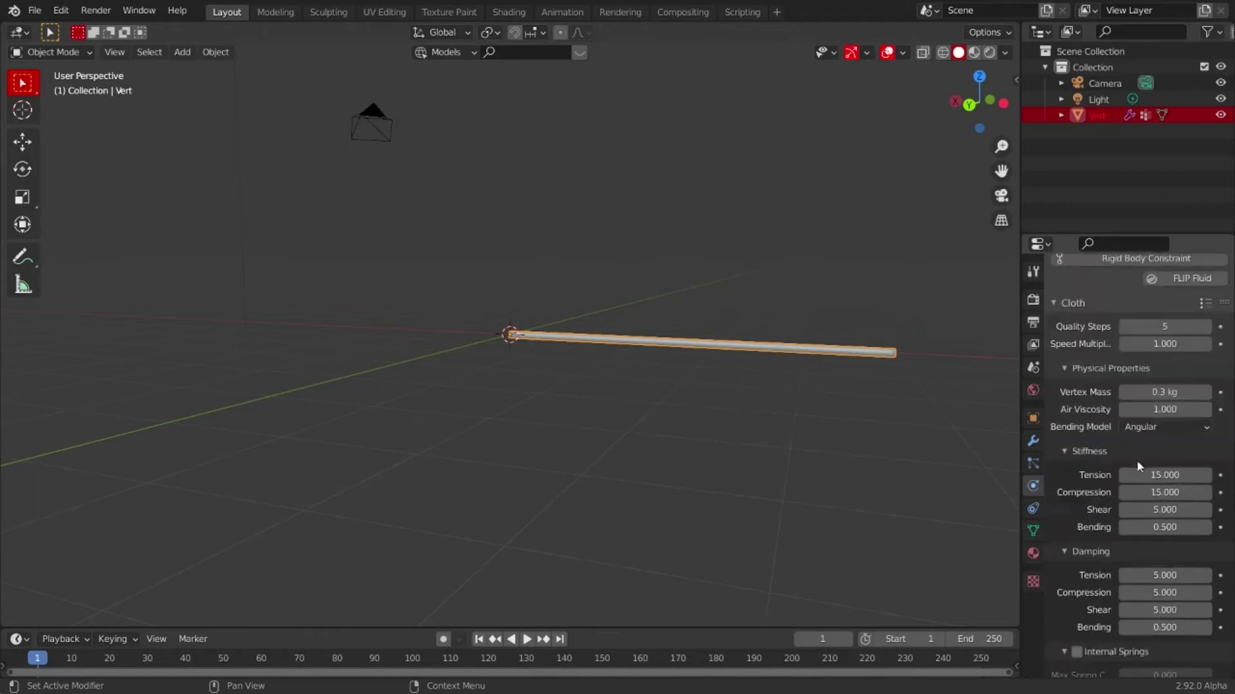
scroll(1131, 453, "down", 4)
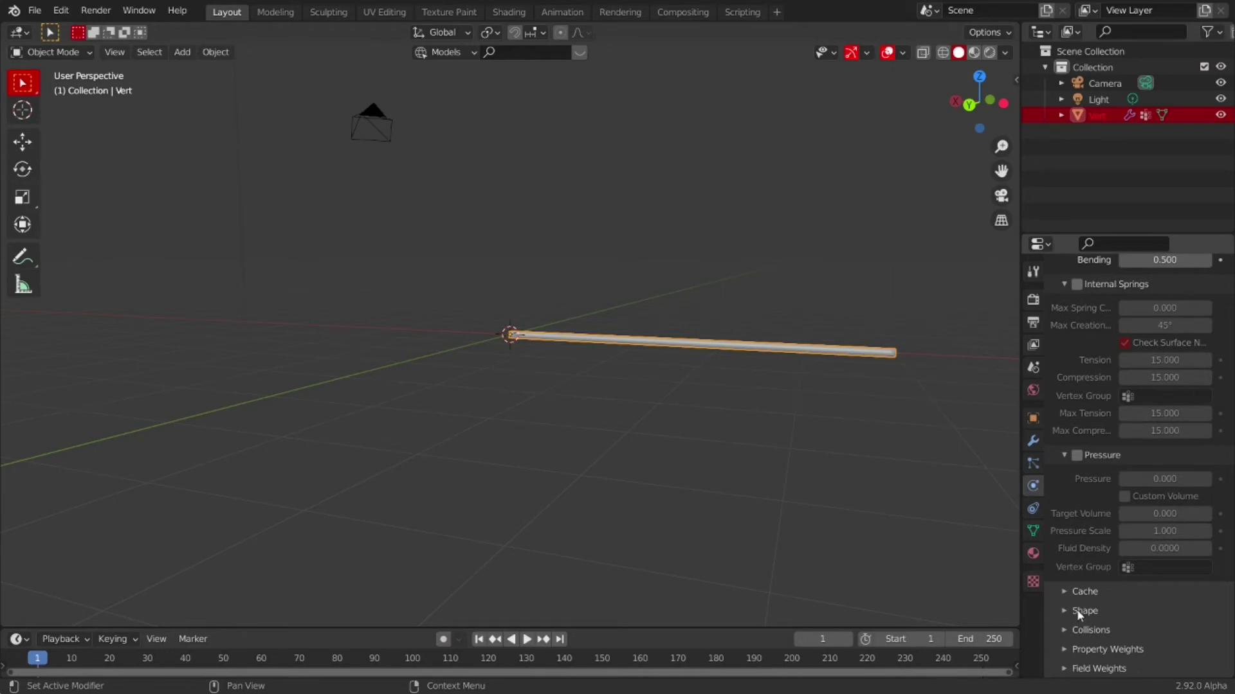
left_click(1085, 612)
scroll(1130, 559, "down", 3)
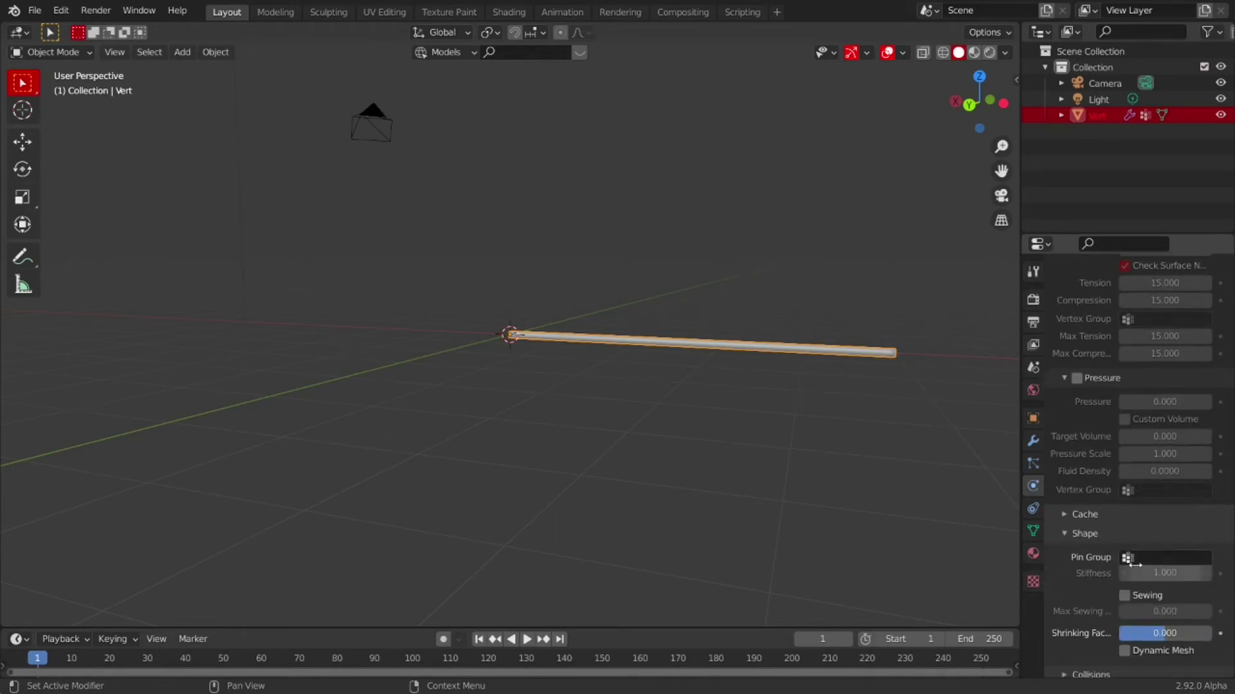
left_click(1151, 557)
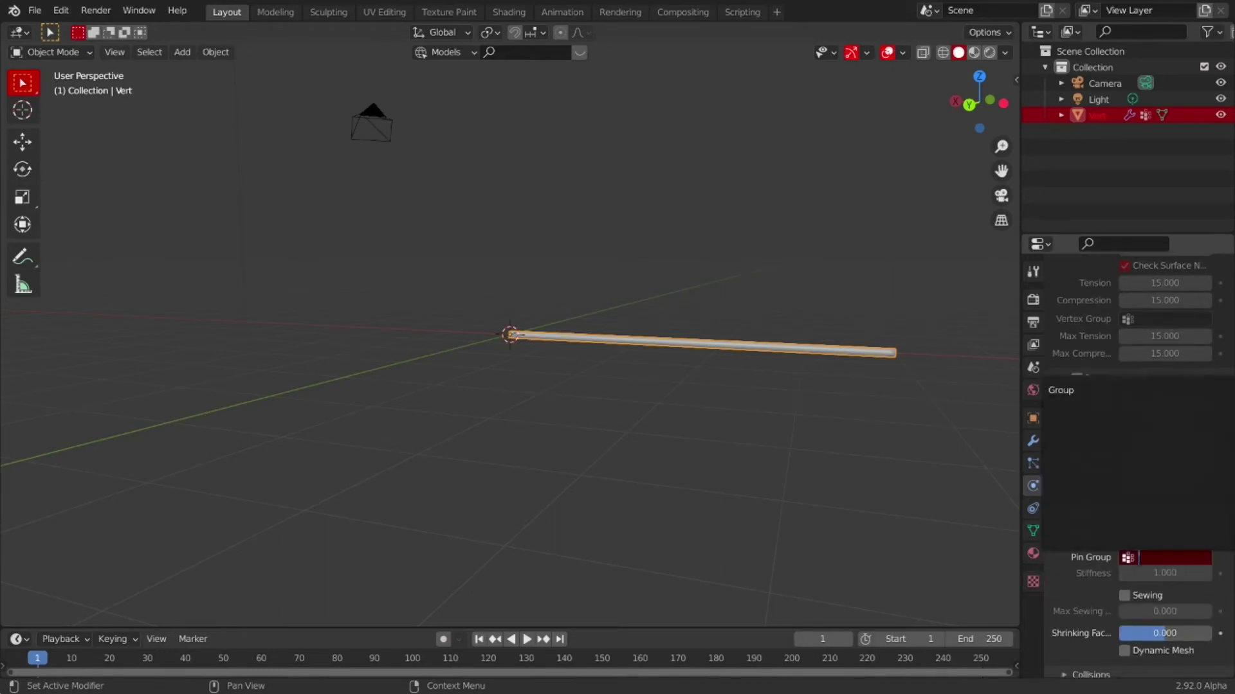
left_click(1093, 391)
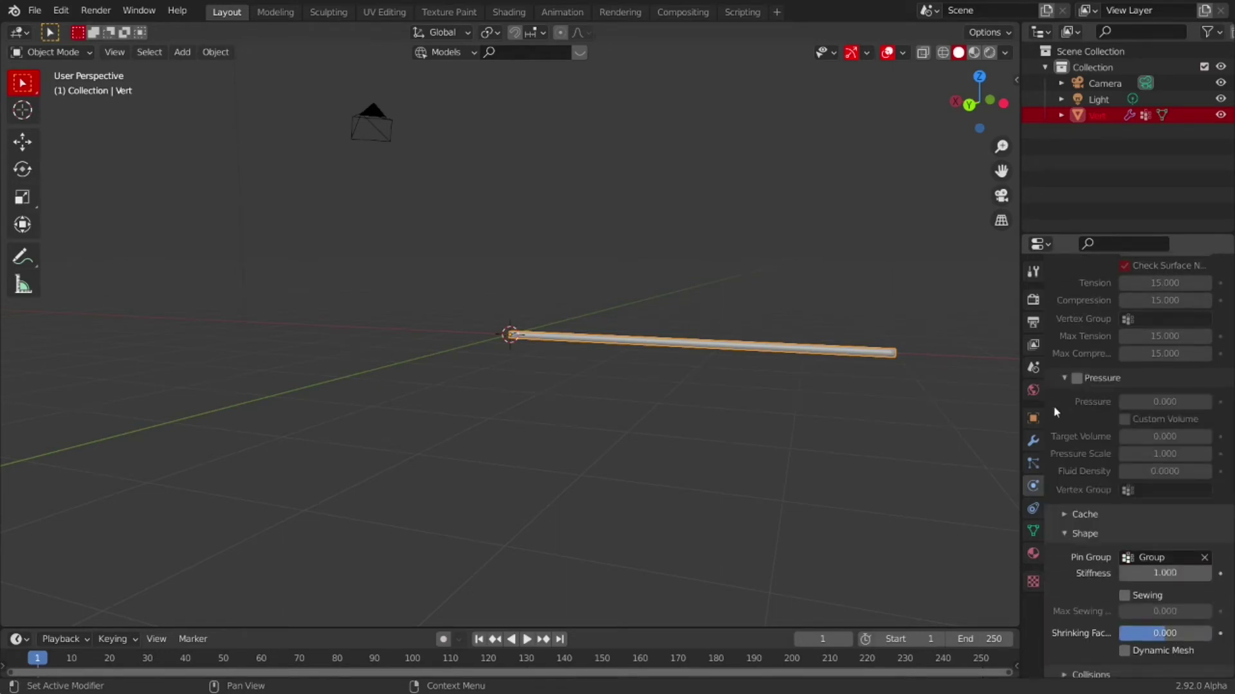
Play the cloth simulation and examine how the rope hangs and deforms at its pinned end, and stop playback
left_click(526, 639)
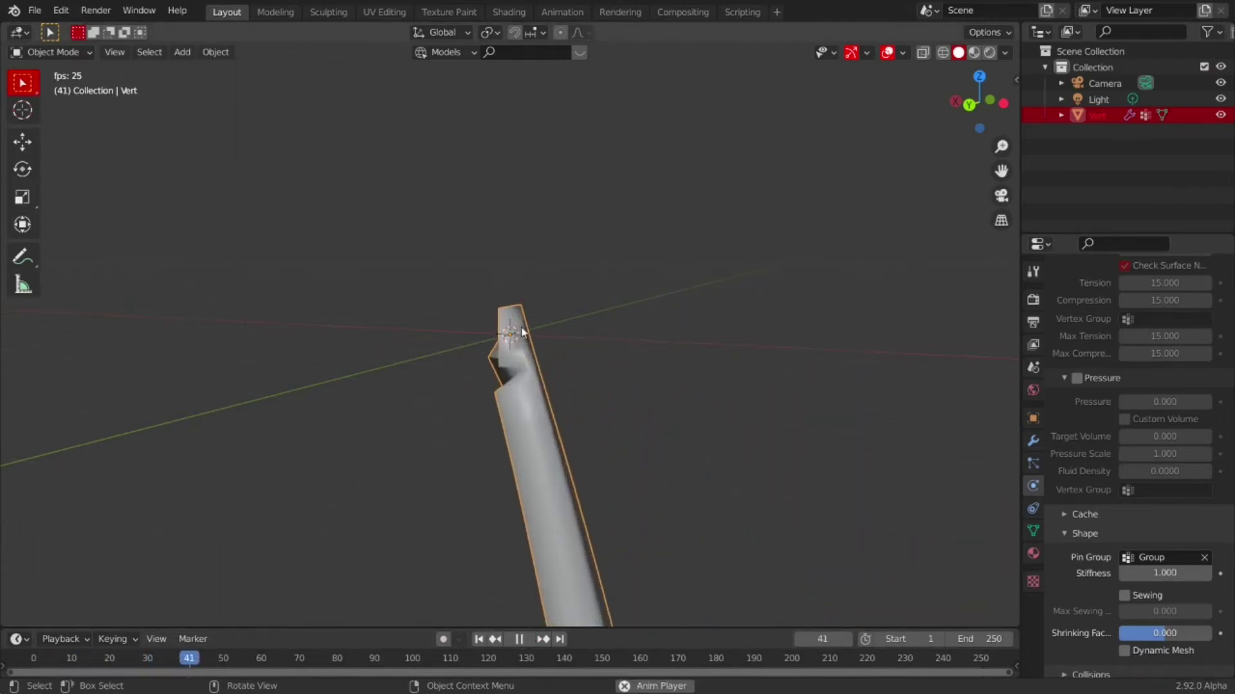
middle_click_drag(500, 328, 516, 326)
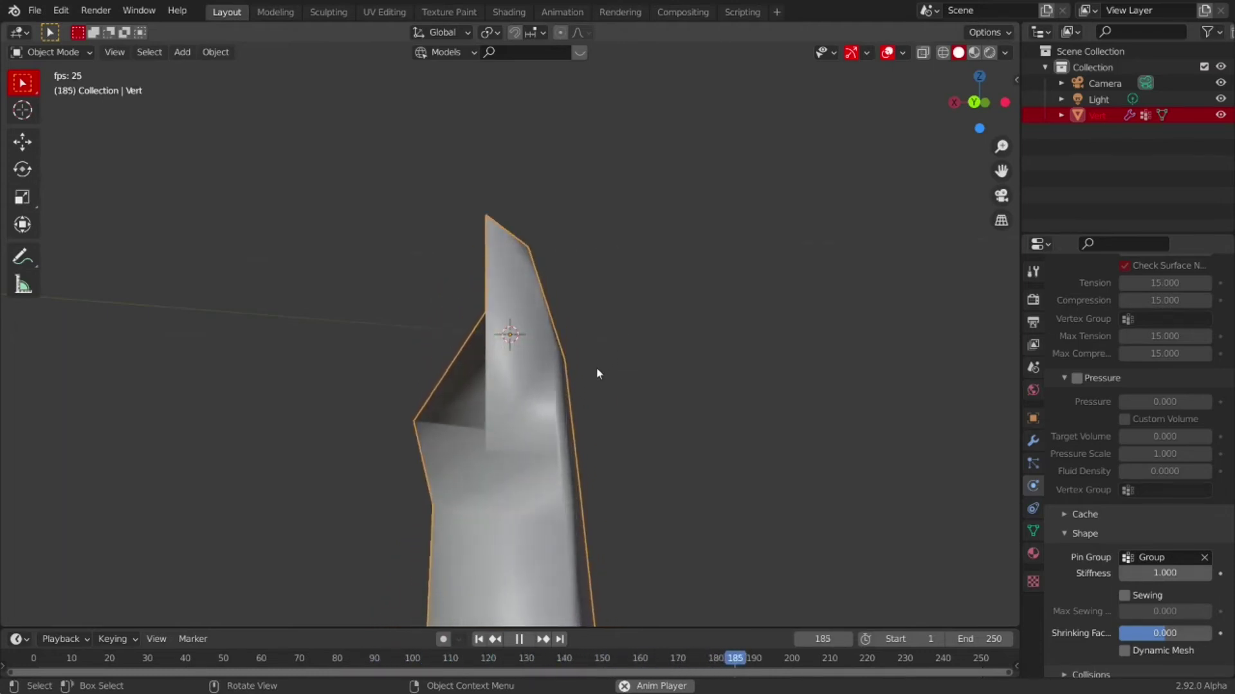
left_click(521, 640)
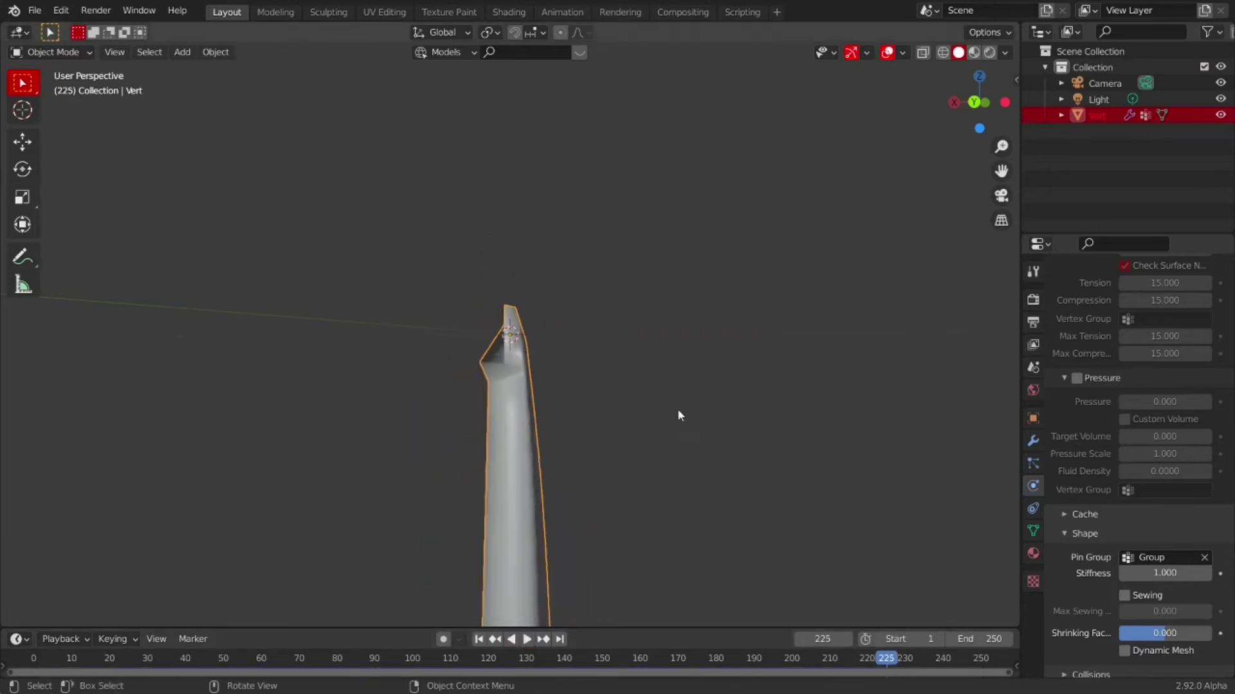
Enable Self Collisions in the rope's cloth Collisions settings
scroll(1093, 542, "down", 2)
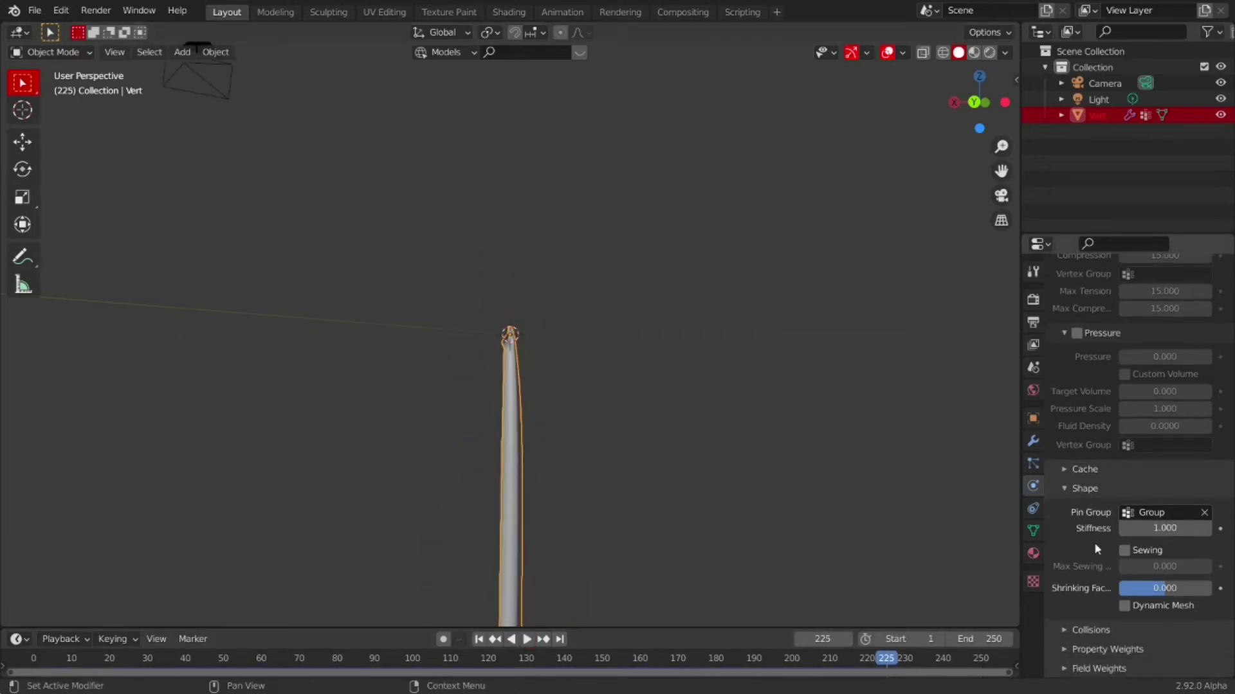
left_click(1086, 630)
scroll(1080, 578, "down", 7)
left_click(1076, 582)
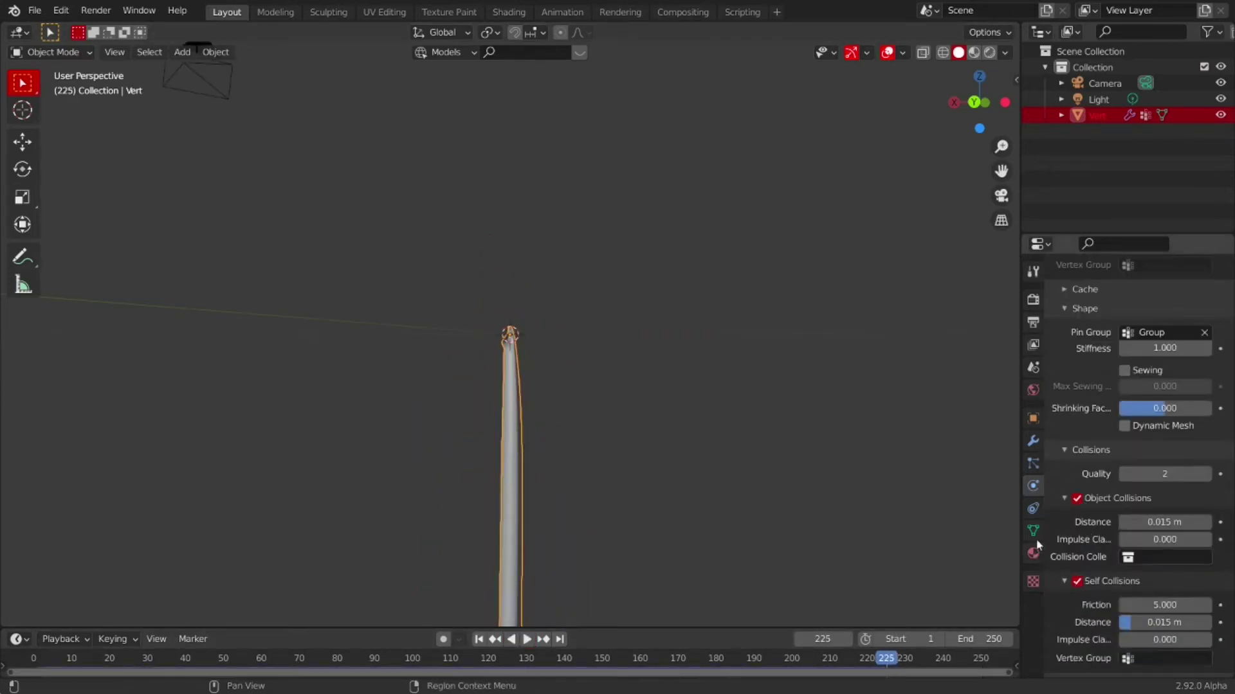
scroll(1036, 538, "down", 2)
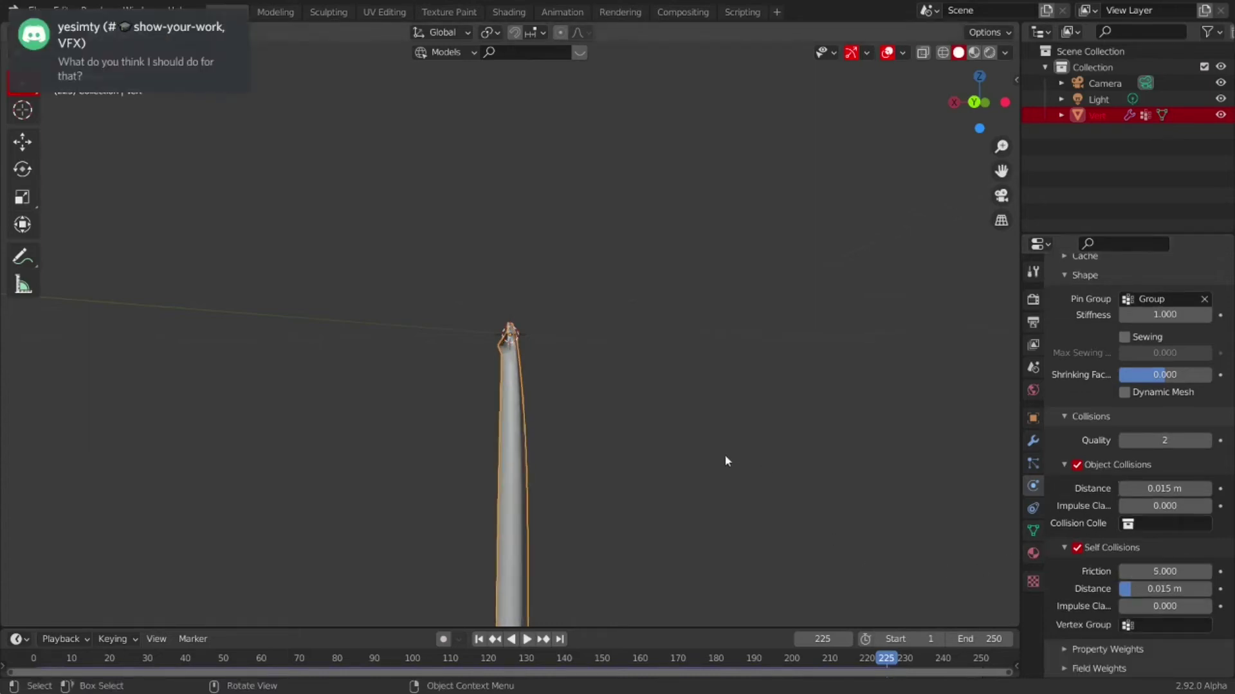
Add a mesh plane and lower it about 2 m along the Z axis below the origin
key("shift+a")
mouse_move(607, 337)
left_click(663, 330)
middle_click_drag(619, 330, 634, 409)
key("g")
key("y")
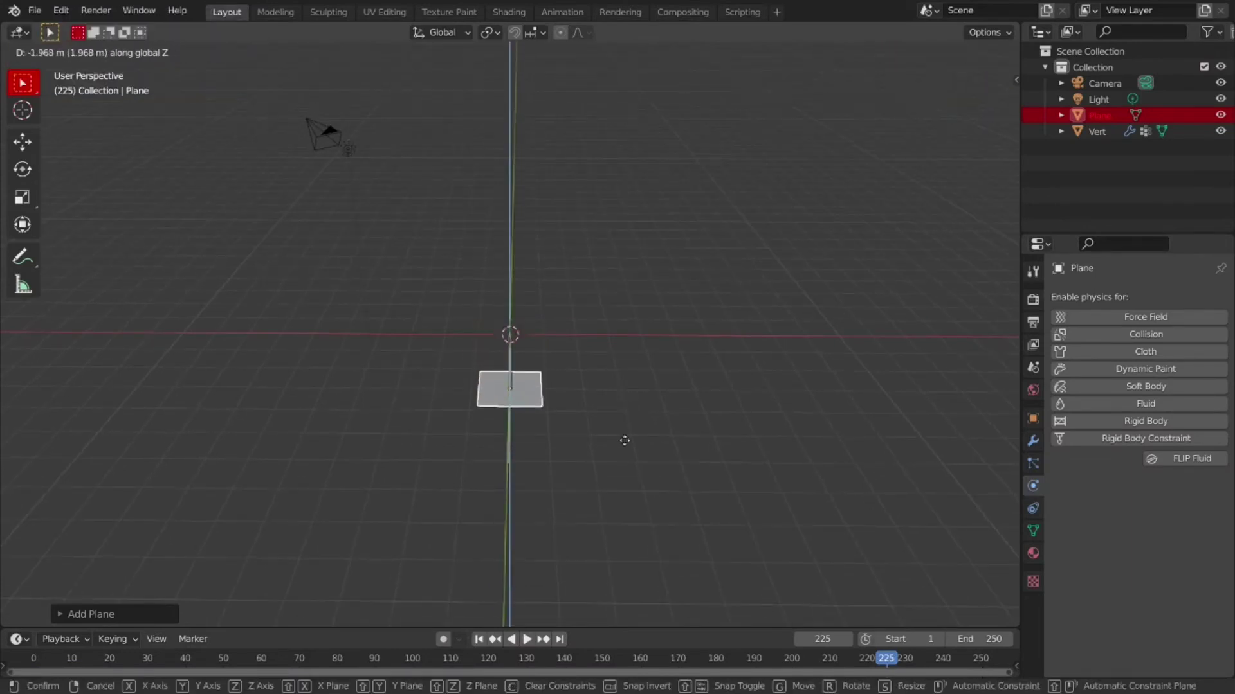
left_click(625, 440)
Scale the plane uniformly by 30 to serve as a large ground surface
type("s20")
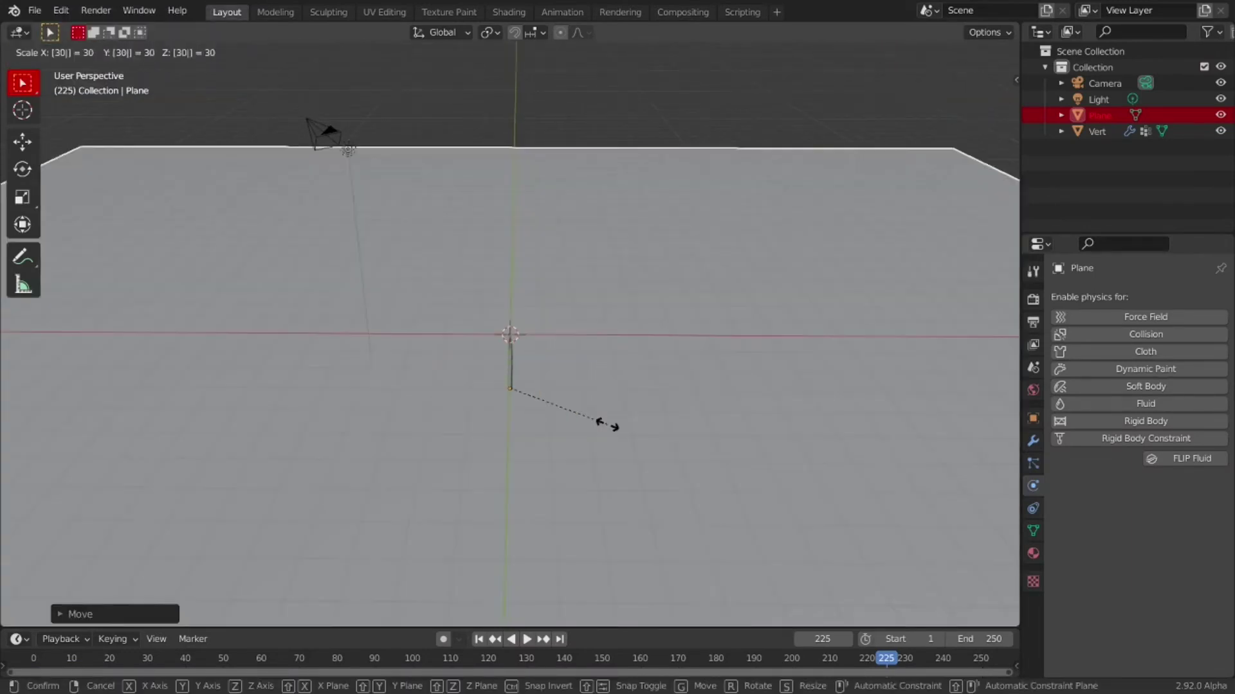
key("Return")
scroll(522, 408, "up", 2)
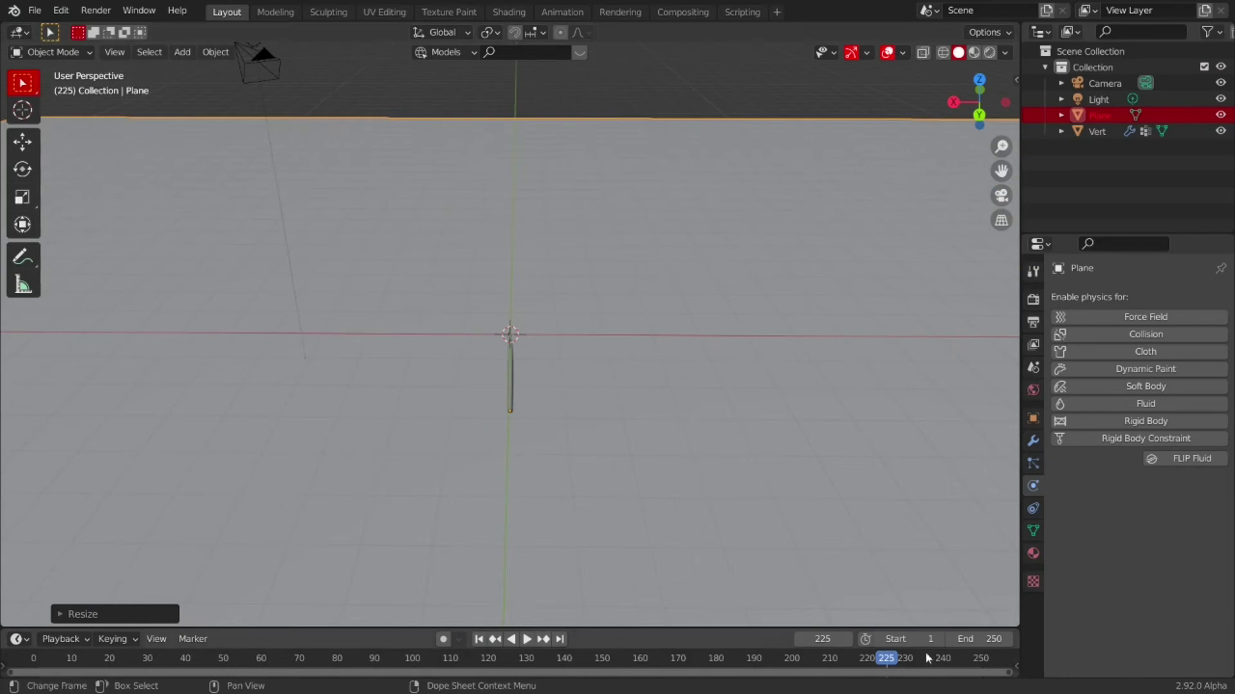
Rewind the timeline to frame 0 and play the simulation to check the rope's swing relative to the plane
left_click_drag(888, 666, 29, 663)
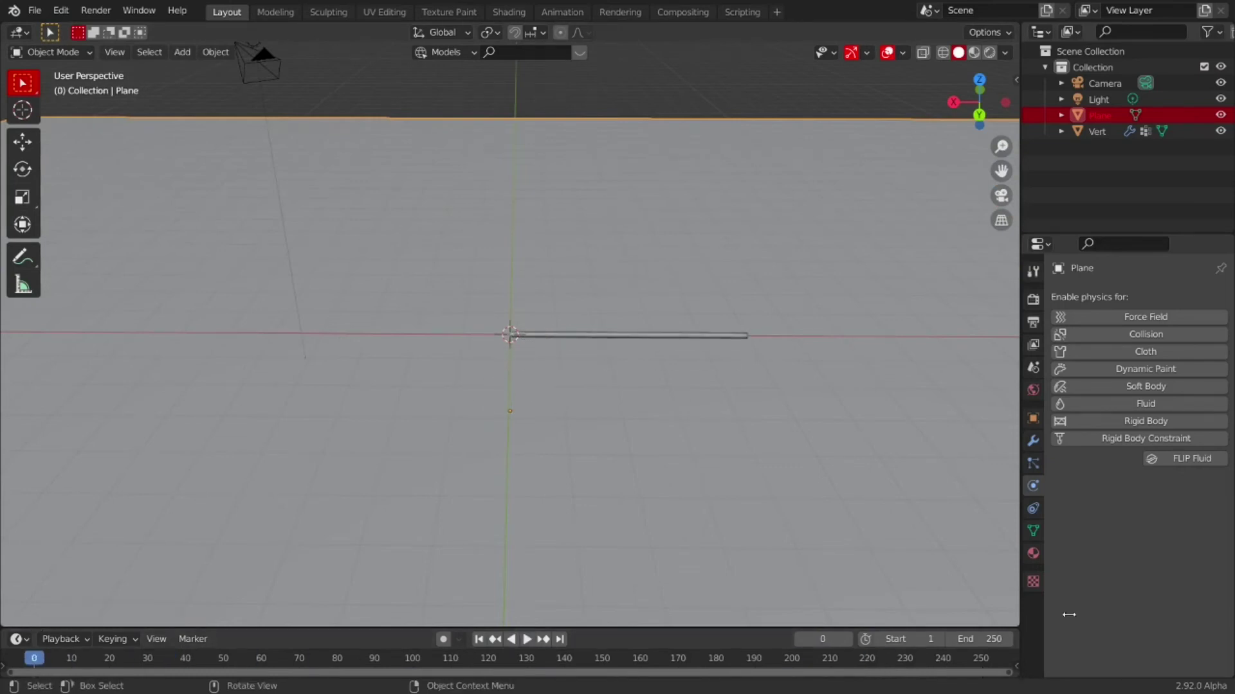
left_click(518, 639)
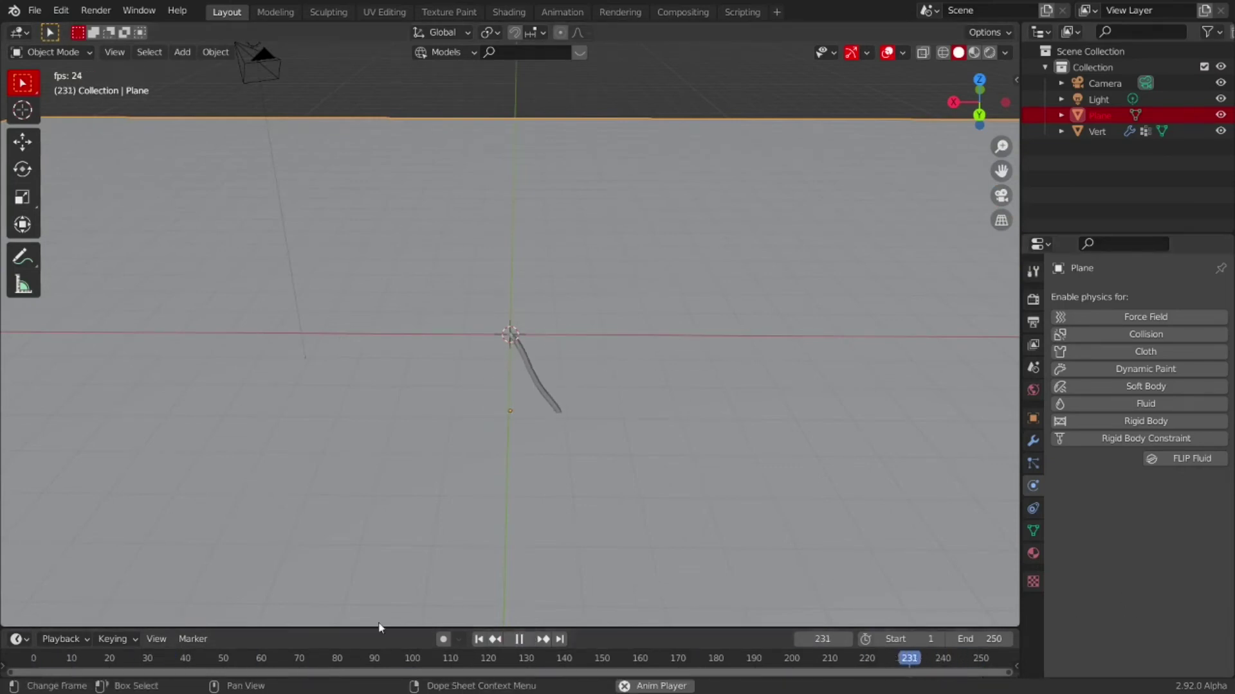
left_click(528, 640)
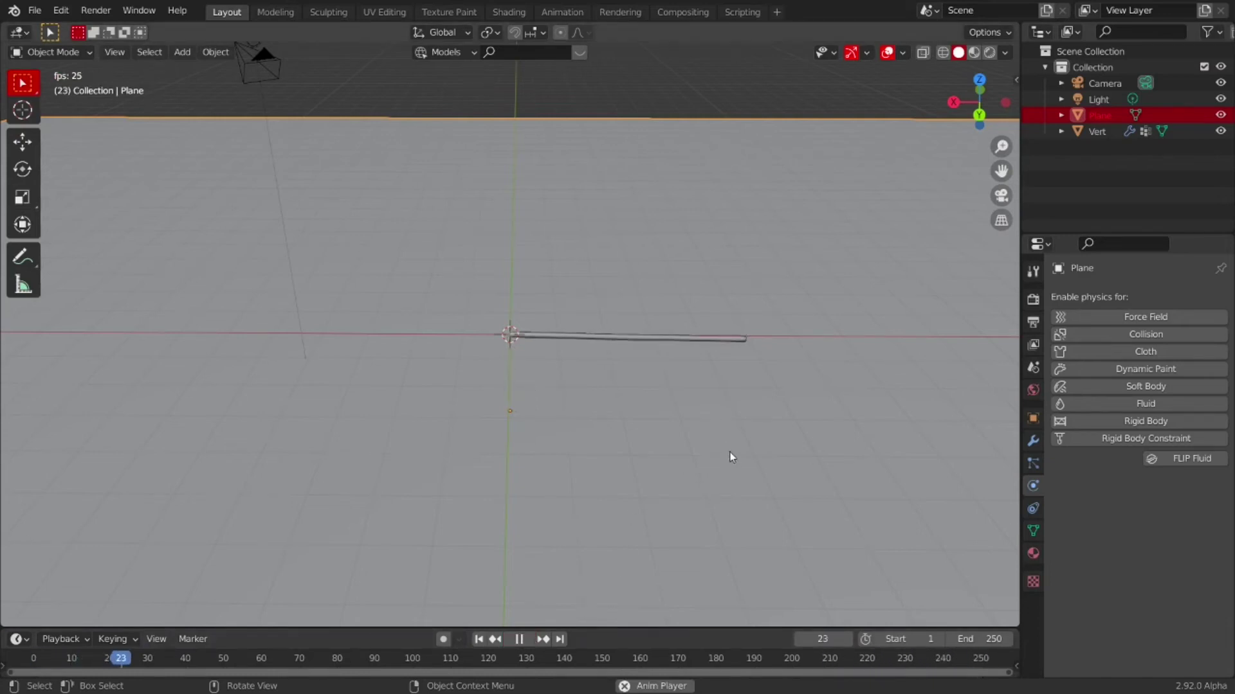
middle_click_drag(730, 455, 691, 407)
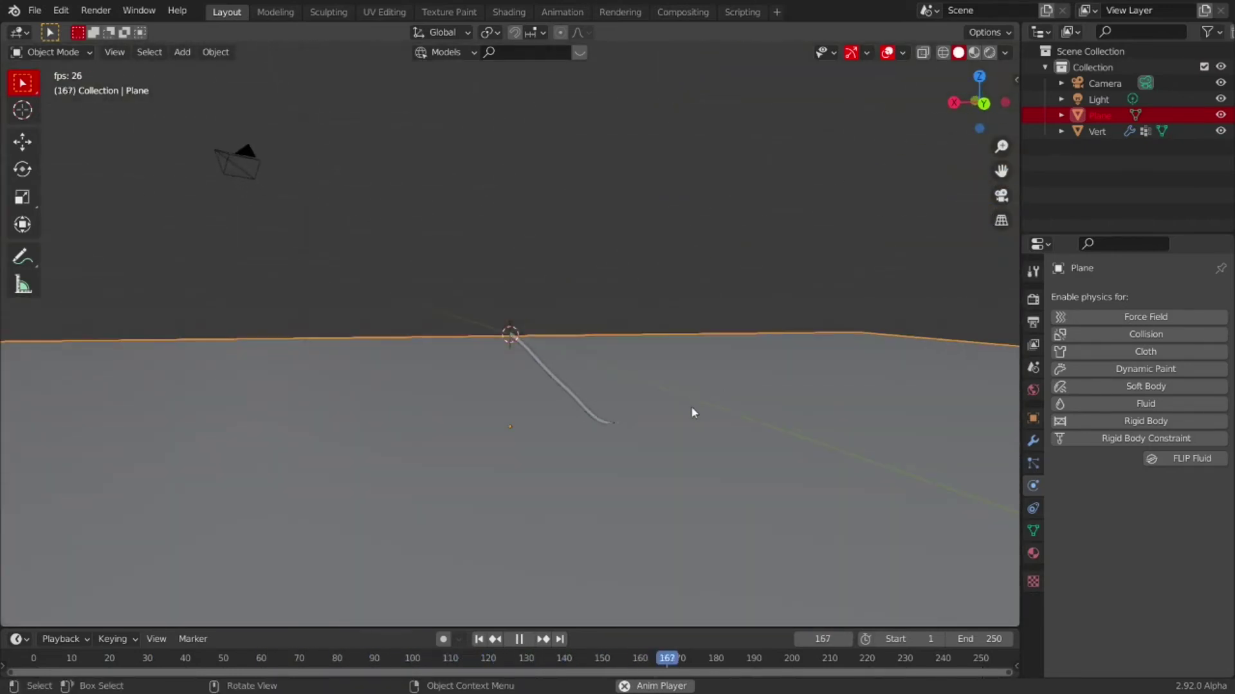
Raise the plane along the Z axis closer beneath the rope, stop playback and enable Collision physics on the plane
key("g")
key("z")
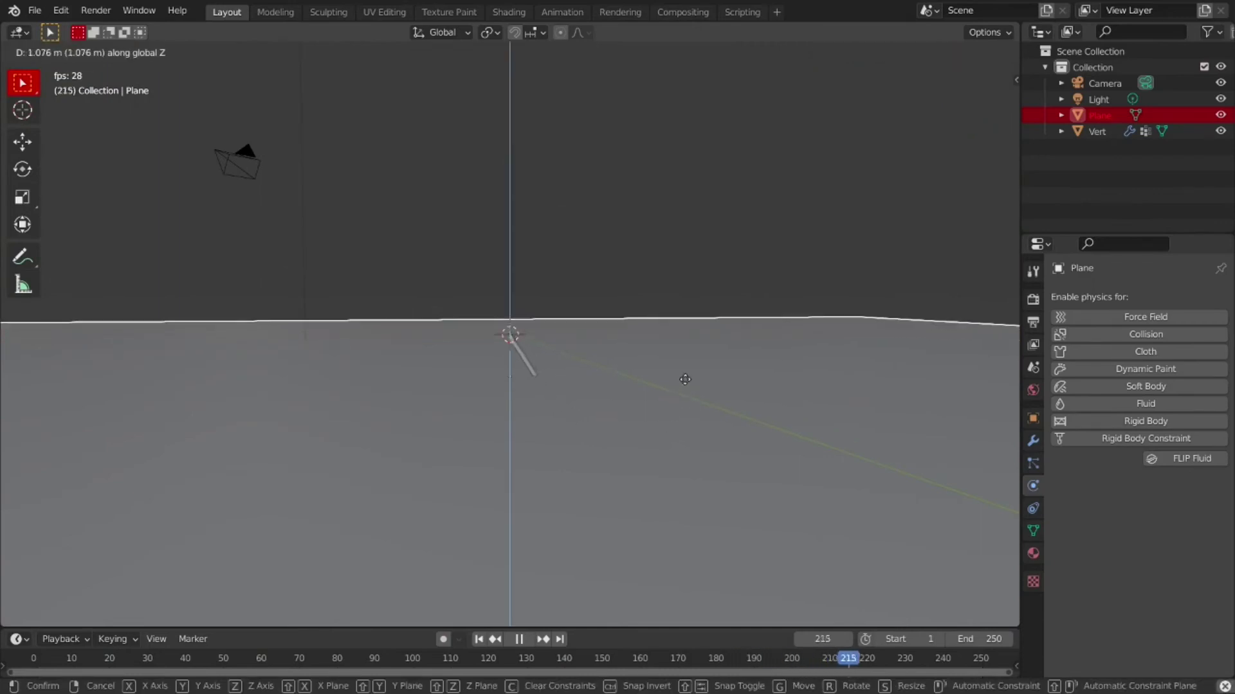
left_click(598, 419)
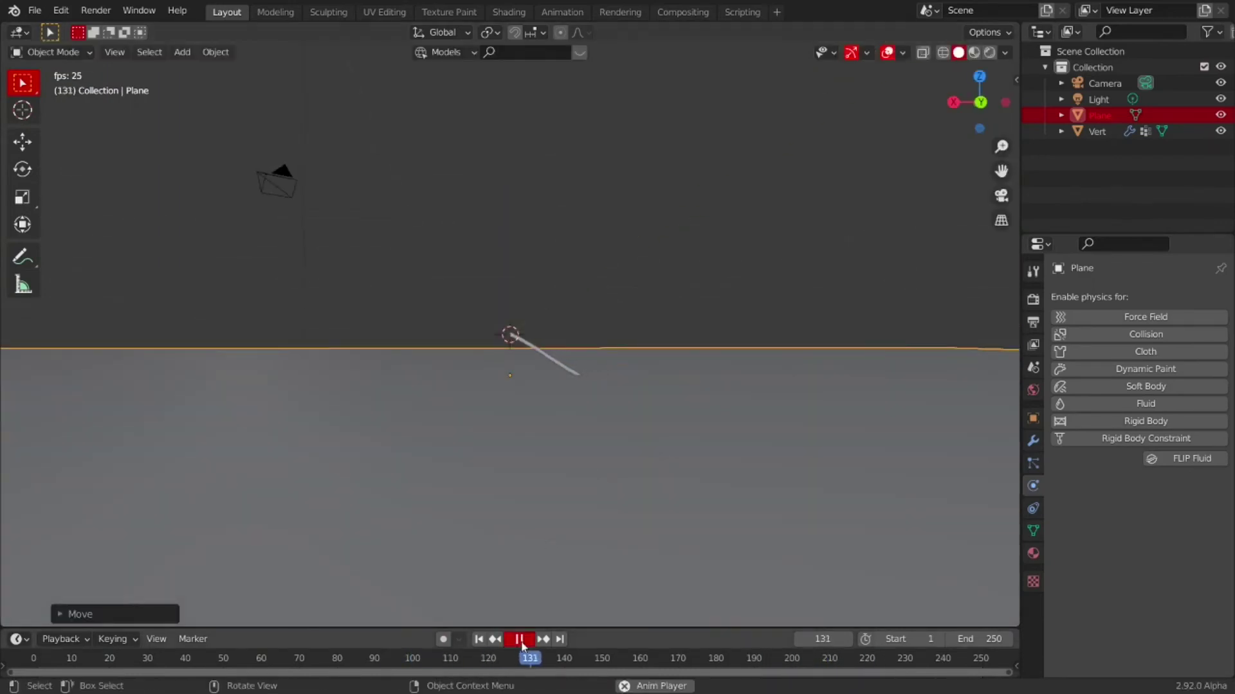
key("space")
left_click(1146, 334)
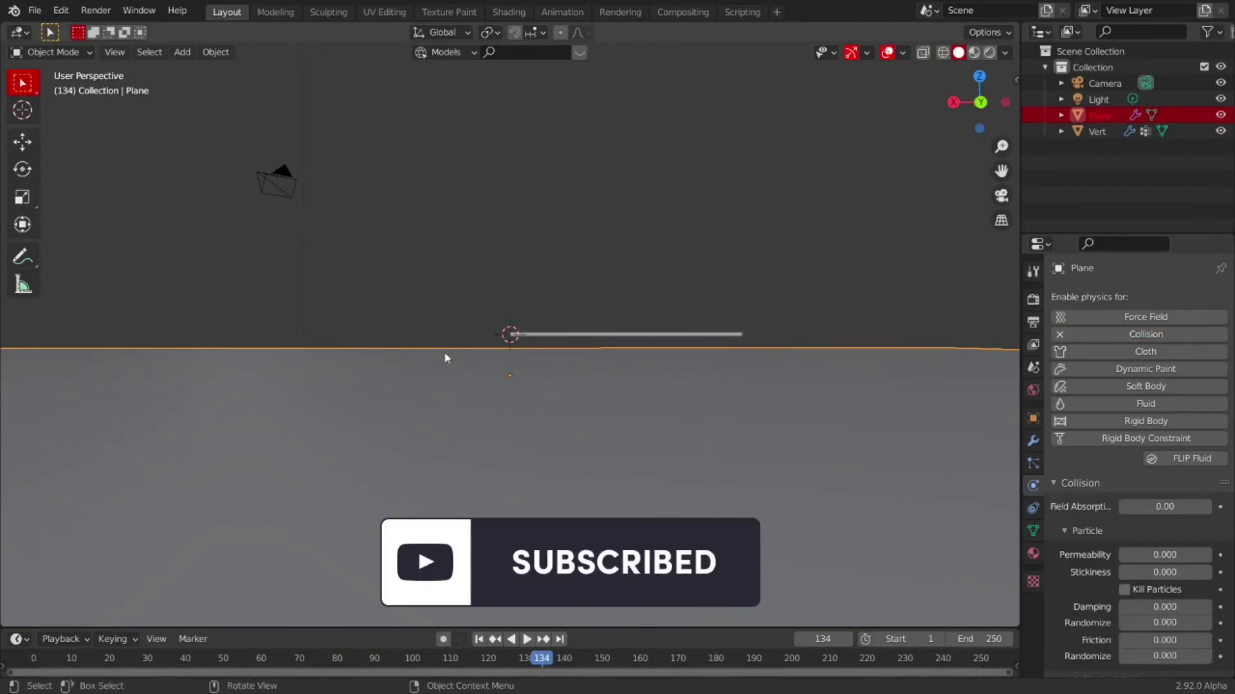
Replay the simulation from frame 0 and examine how the rope falls and collides with the plane, and stop playback
middle_click_drag(414, 275, 925, 313)
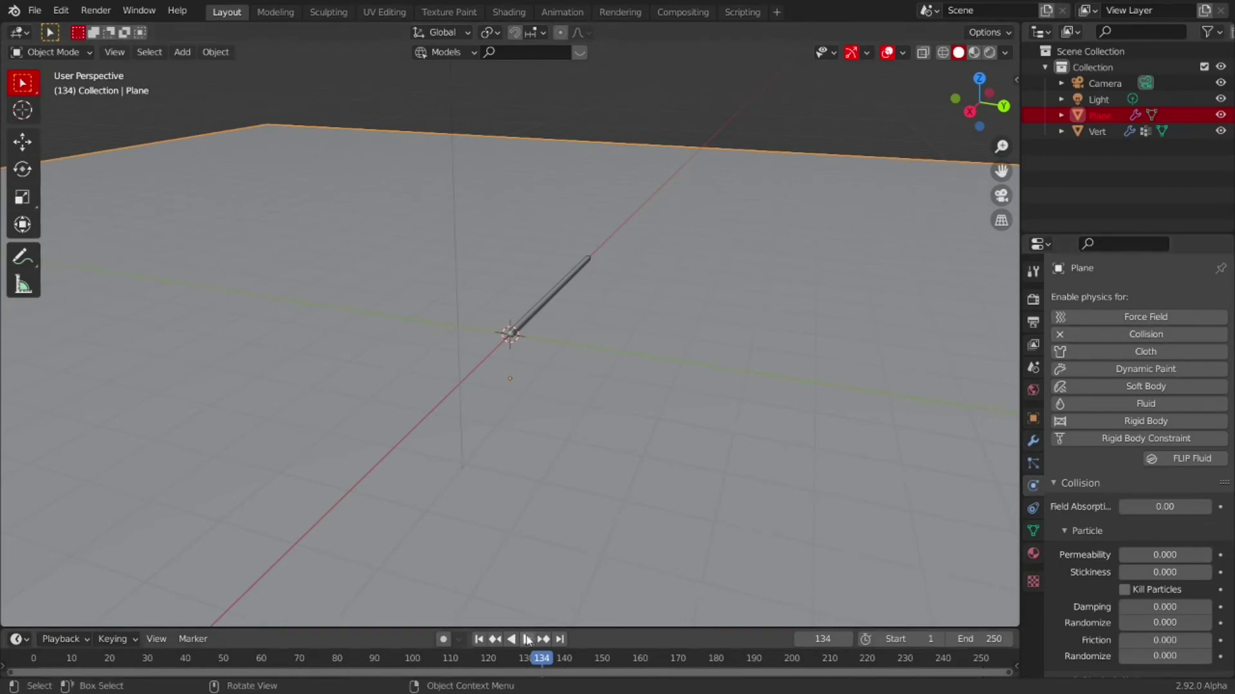
left_click_drag(542, 651, 33, 657)
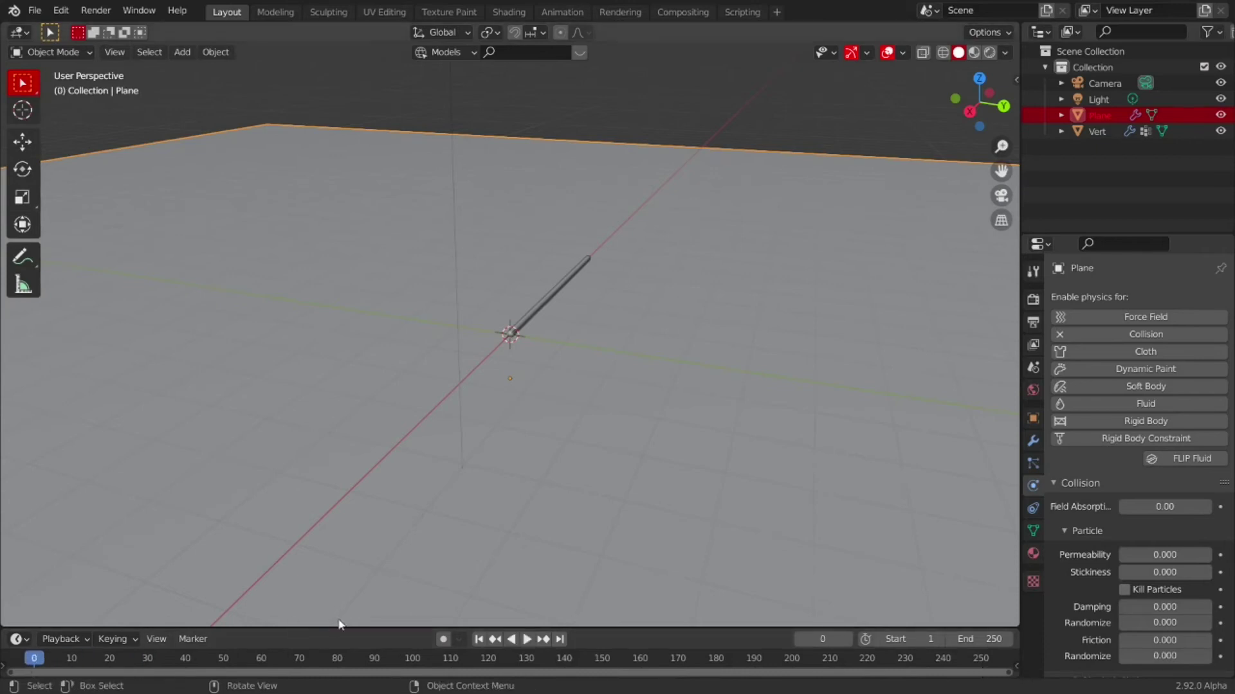
left_click(527, 639)
middle_click_drag(611, 427, 596, 403)
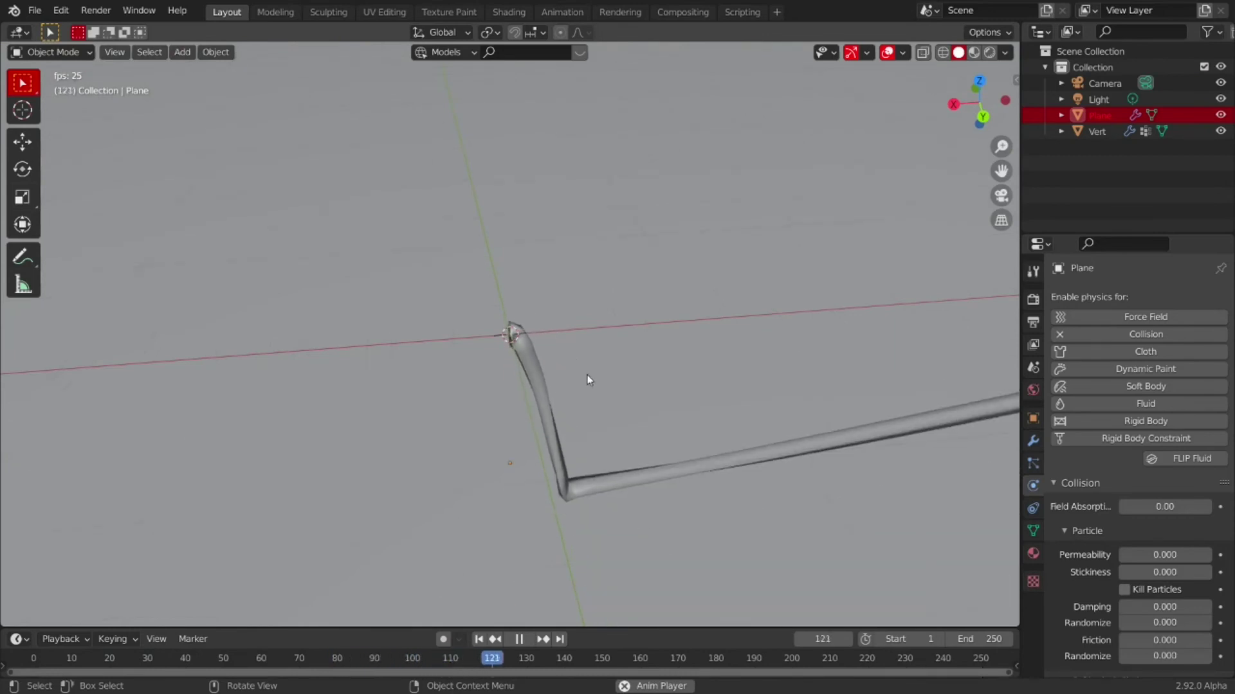
mouse_move(584, 384)
middle_mouse_down()
mouse_move(552, 328)
mouse_move(566, 386)
middle_mouse_up()
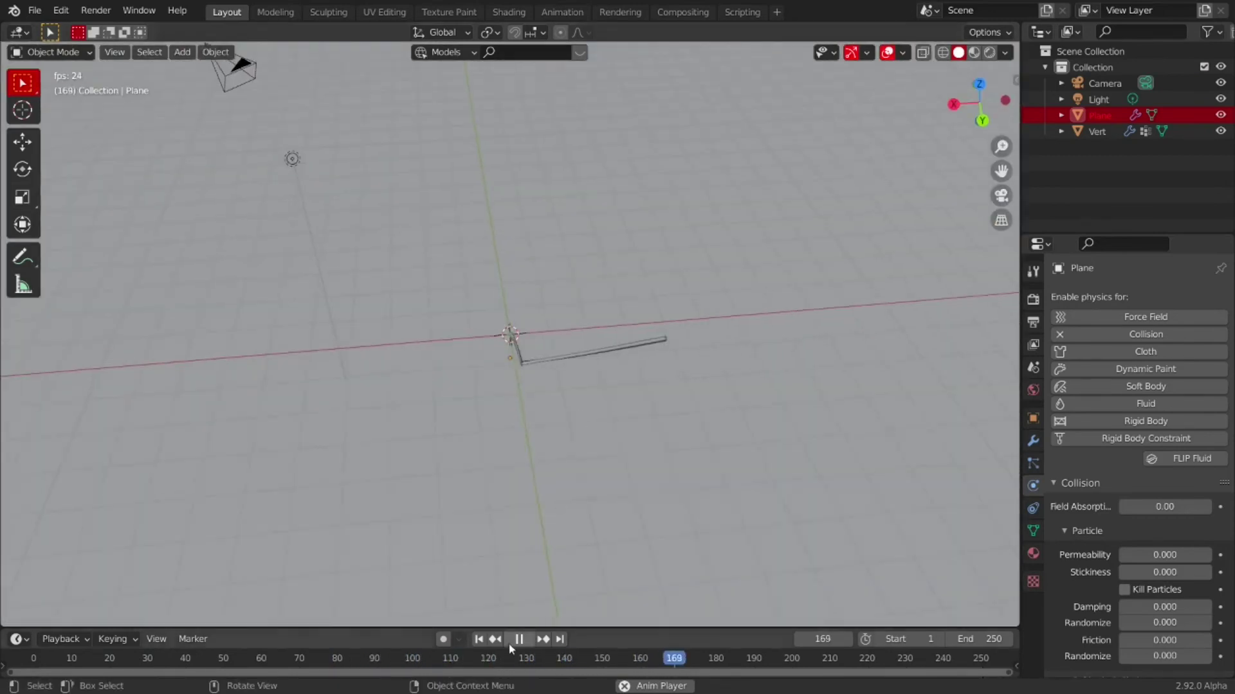
left_click(521, 641)
scroll(955, 162, "down", 4)
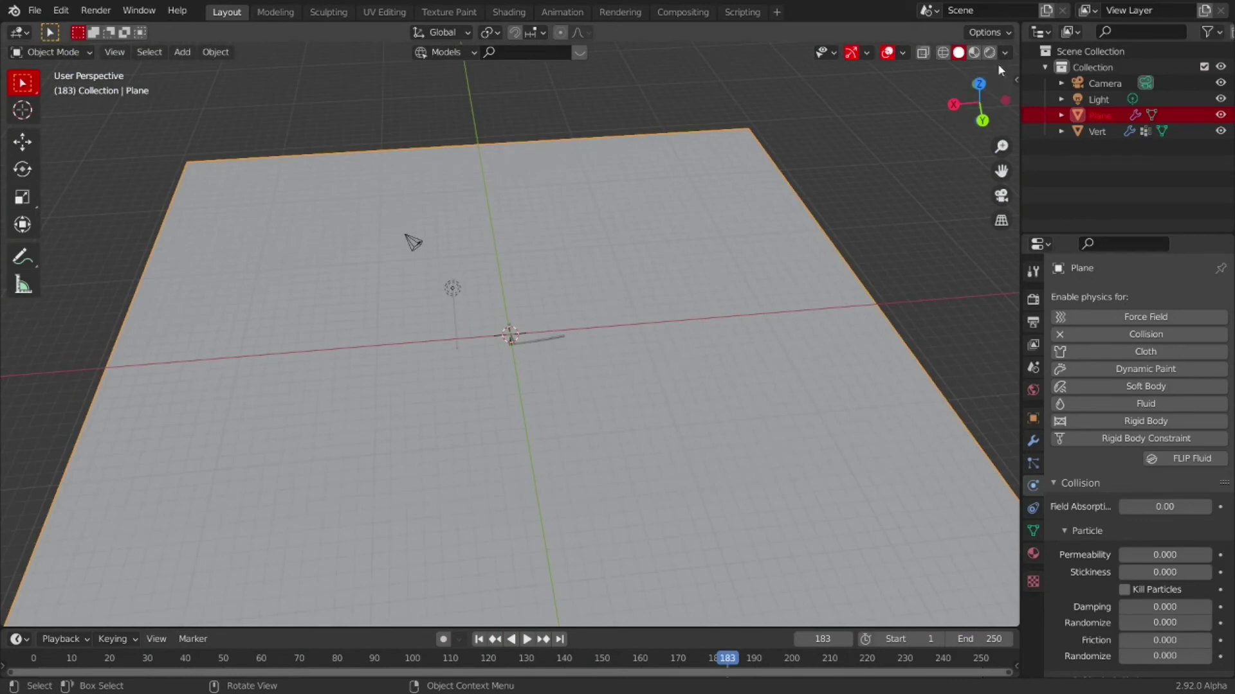
View the scene through the camera in Rendered shading and select the light
left_click(1001, 195)
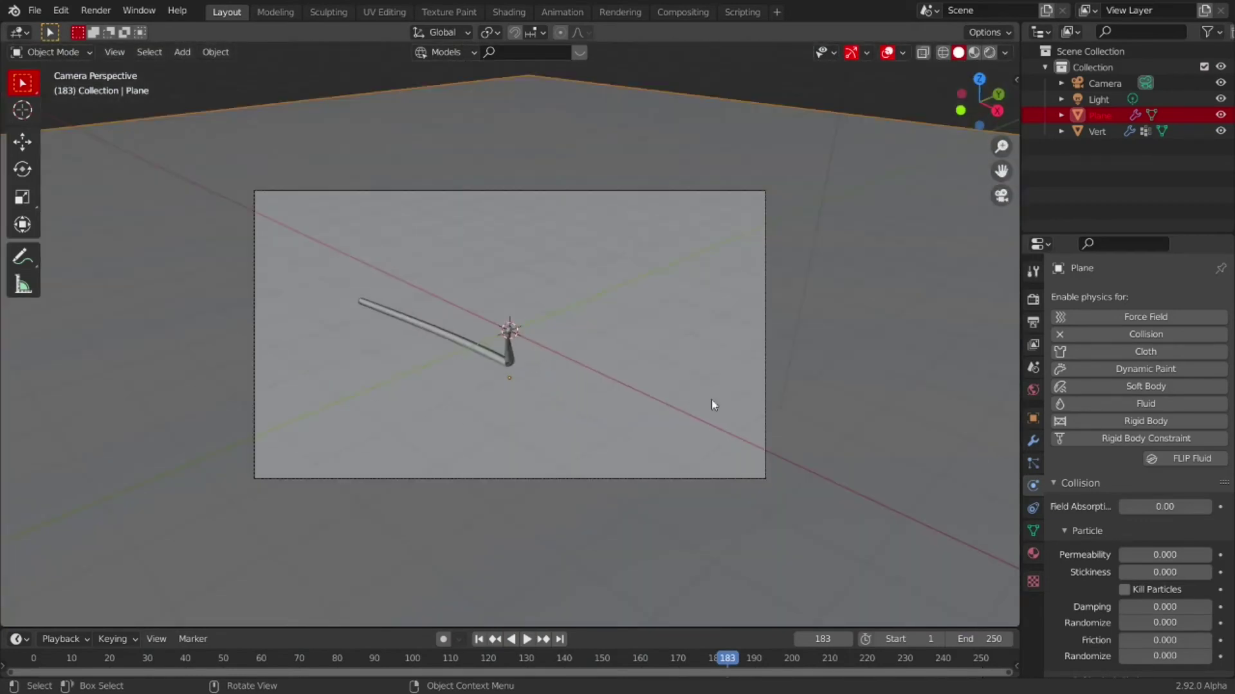
left_click(992, 53)
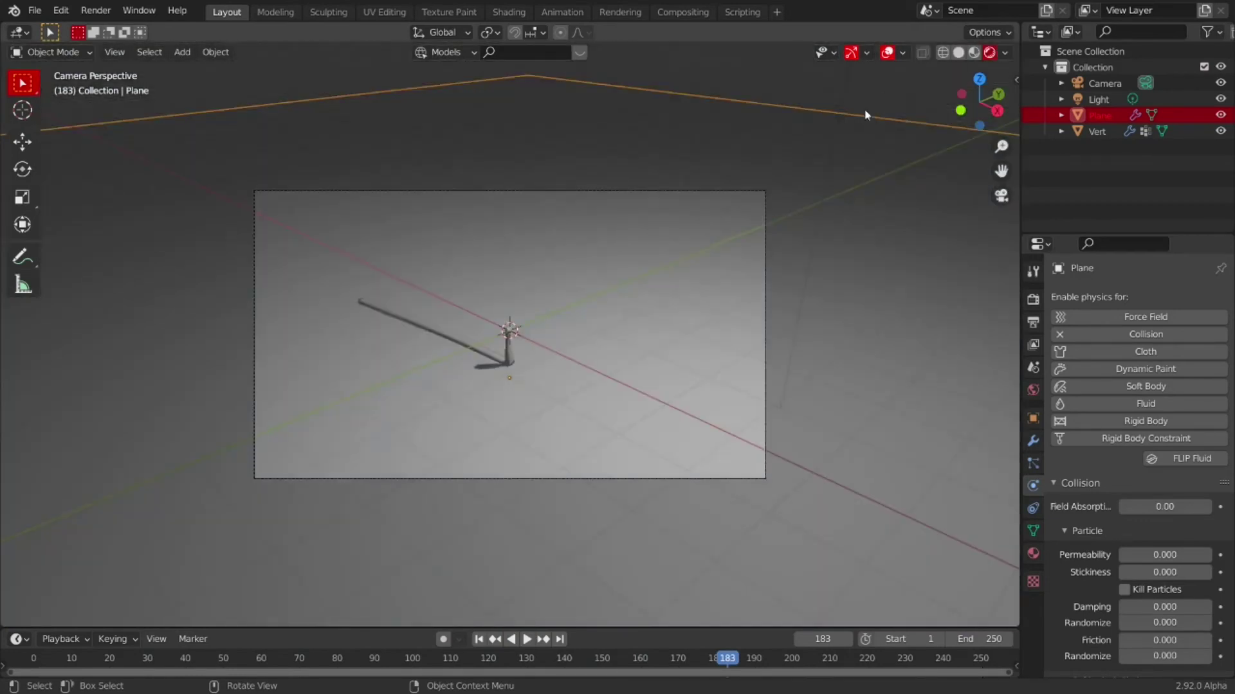
left_click(803, 288)
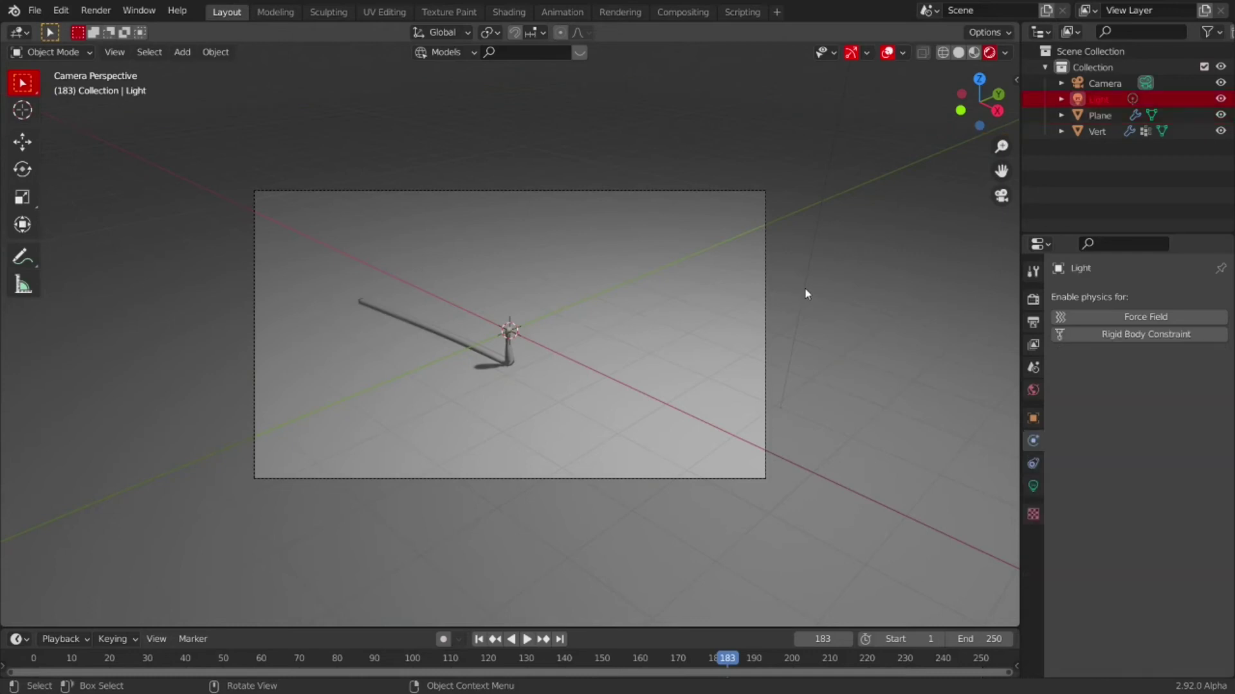
Change the existing light to a Spot light and give it a saturated blue color
left_click(804, 288)
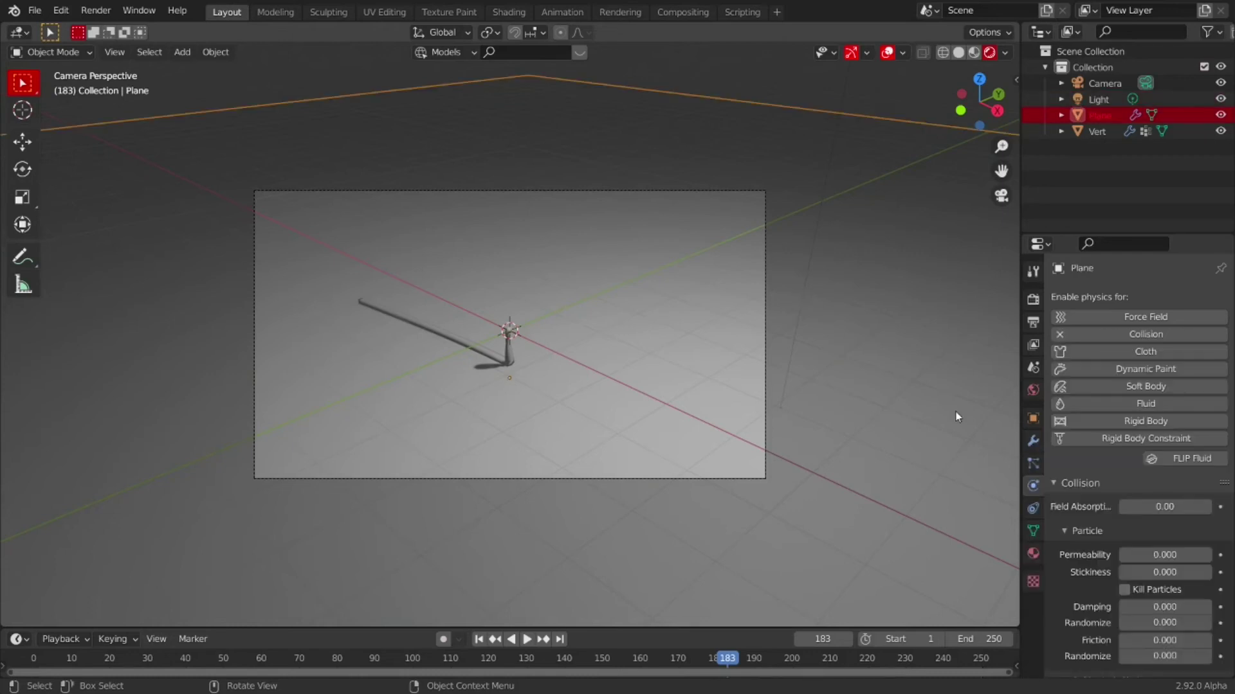
left_click(844, 67)
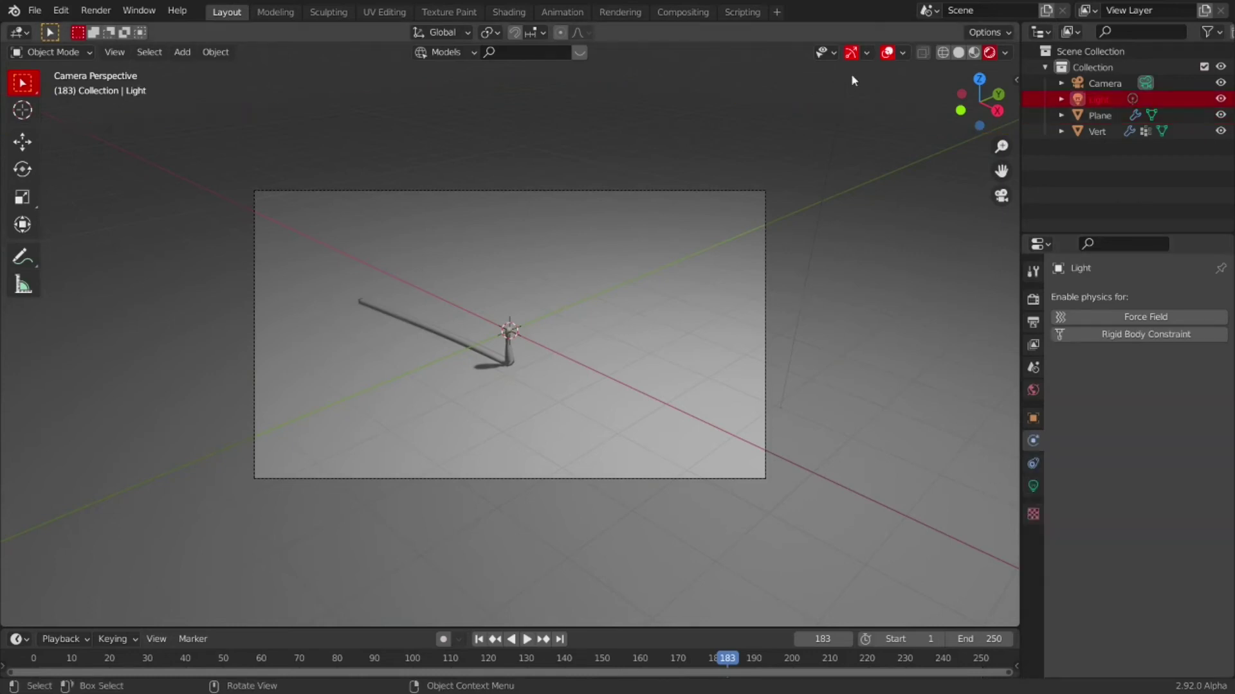
left_click(1032, 486)
left_click(1160, 360)
left_click(1164, 383)
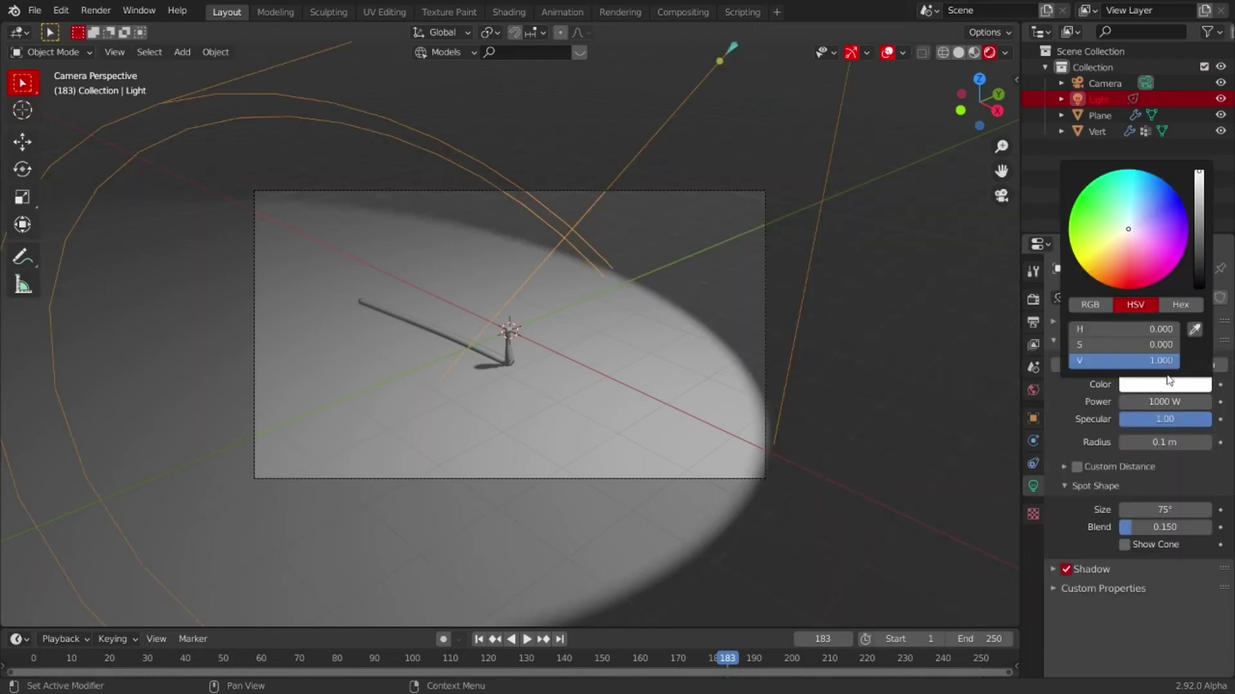
left_click(1155, 189)
left_click_drag(1153, 189, 1176, 204)
Duplicate the blue spot light, place the copy apart from the original and aim its beam at the scene origin
scroll(887, 266, "down", 3)
middle_click_drag(833, 265, 810, 286)
key("shift+d")
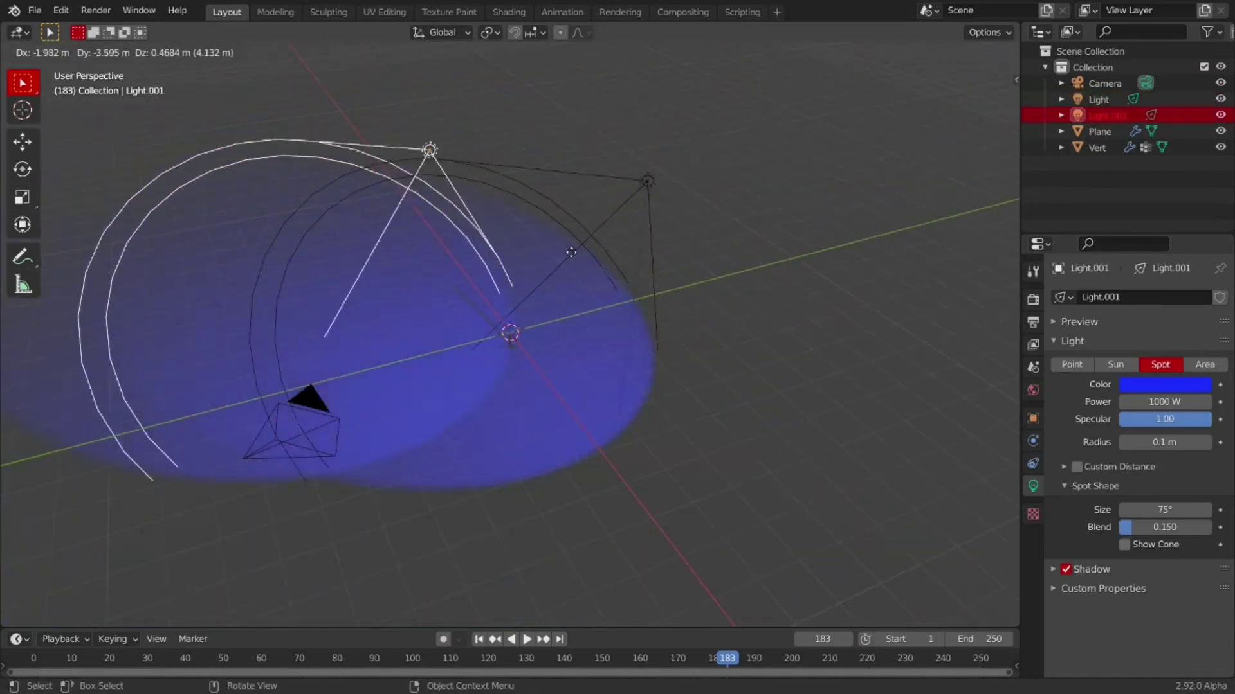
left_click(346, 216)
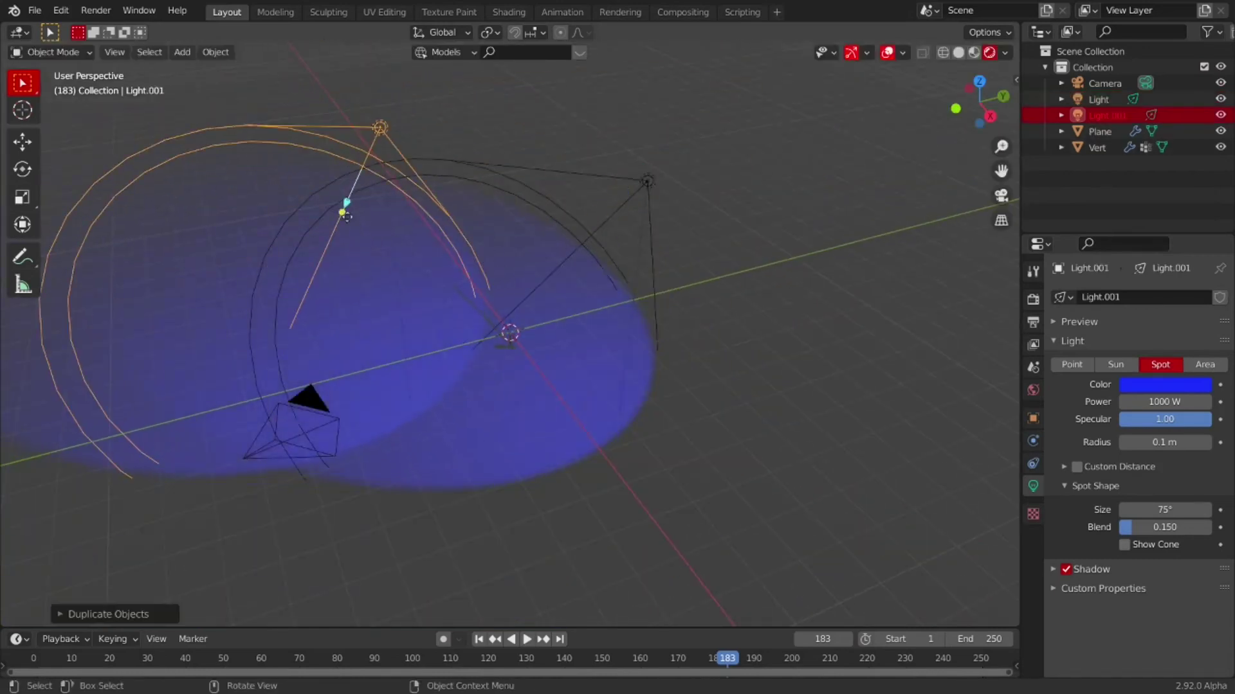
left_click_drag(338, 212, 463, 264)
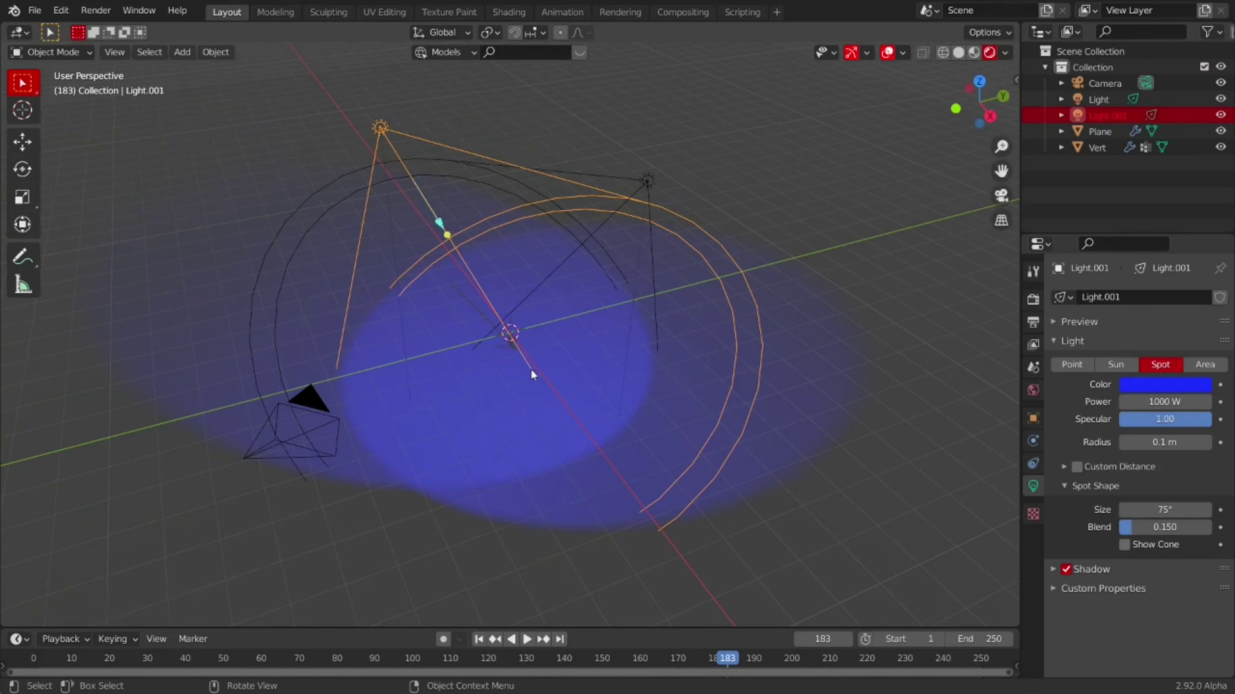
Convert both the duplicated light and the original light to the Area type
scroll(681, 335, "down", 5)
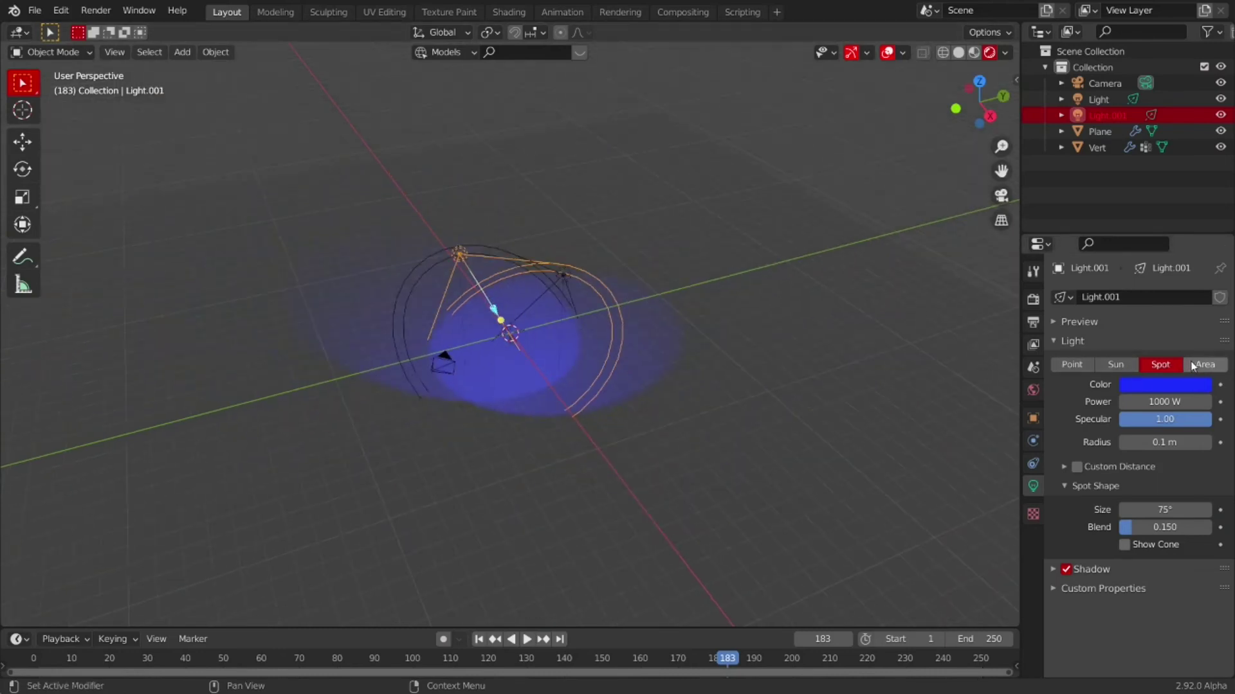
left_click(1205, 364)
left_click(561, 274)
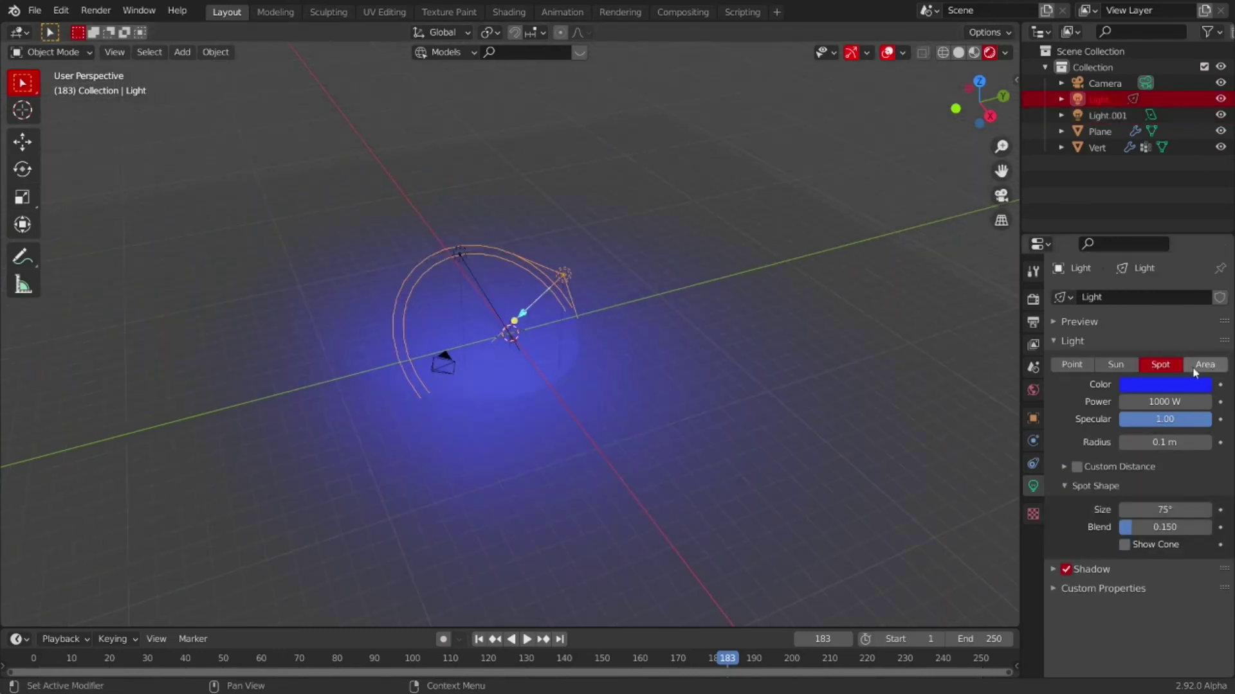
left_click(1198, 364)
Color the duplicated light orange (hue 0.104, saturation 0.962) and move it farther from the rope
left_click(460, 256)
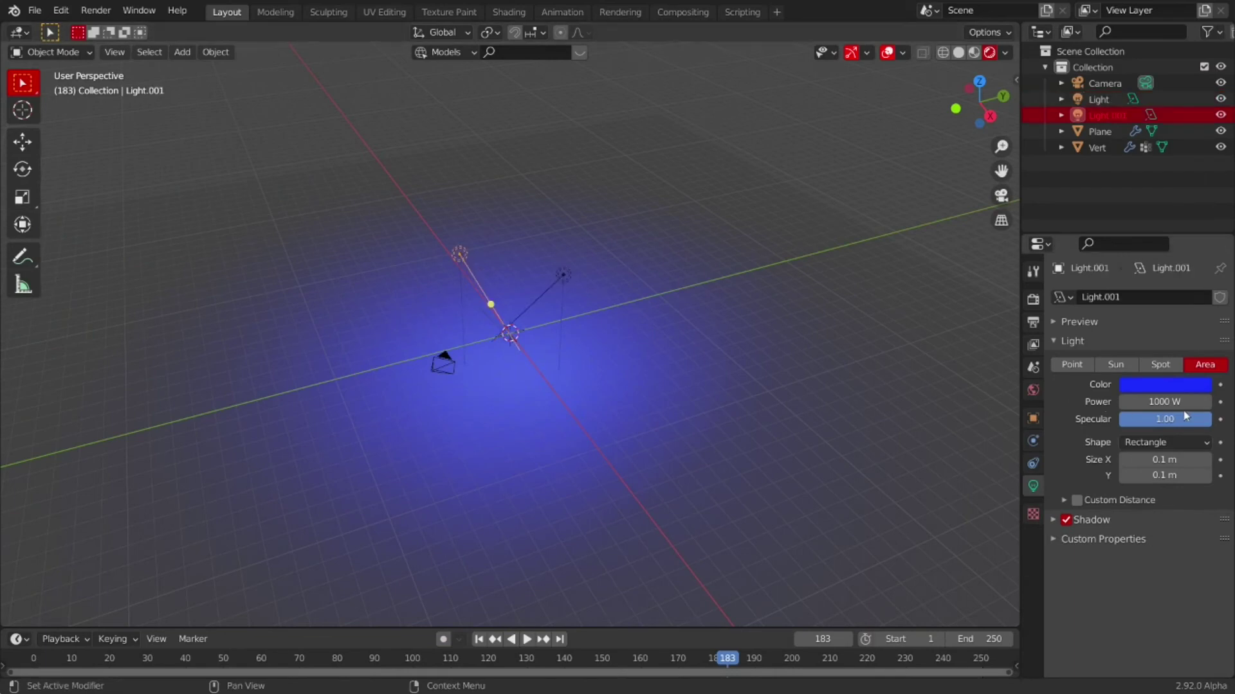
left_click(1169, 385)
mouse_move(1085, 260)
left_mouse_down()
mouse_move(1107, 271)
mouse_move(1097, 276)
left_mouse_up()
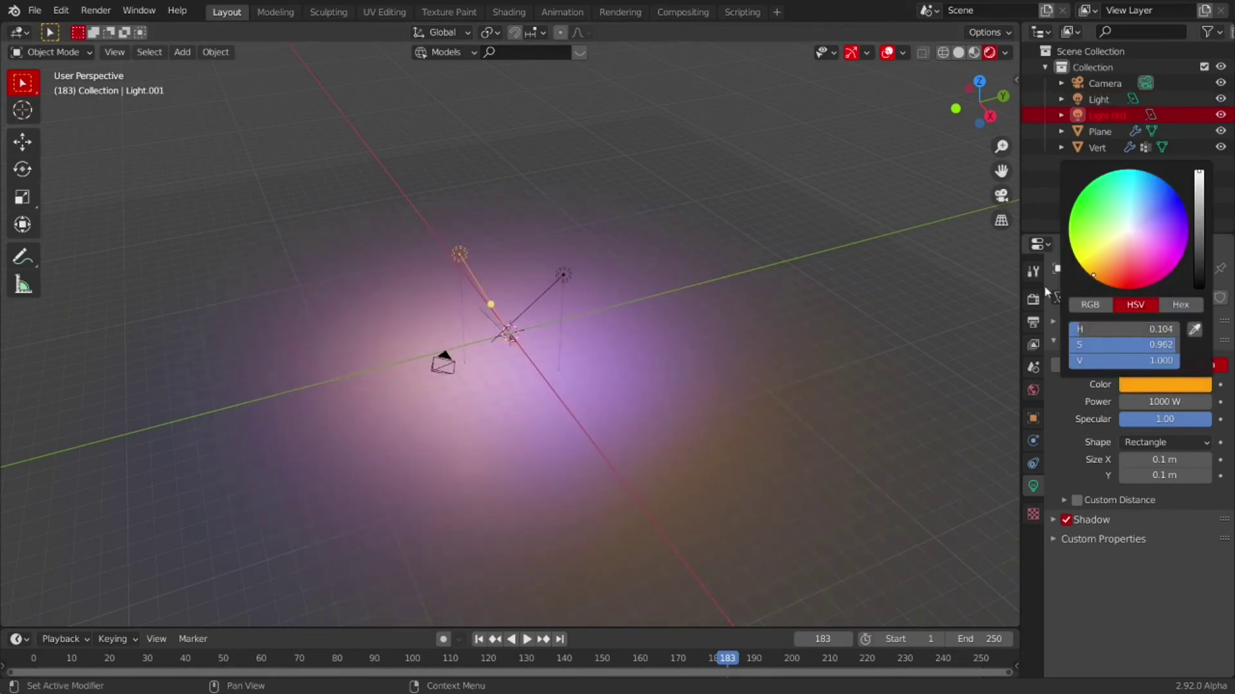
key("g")
left_click(586, 276)
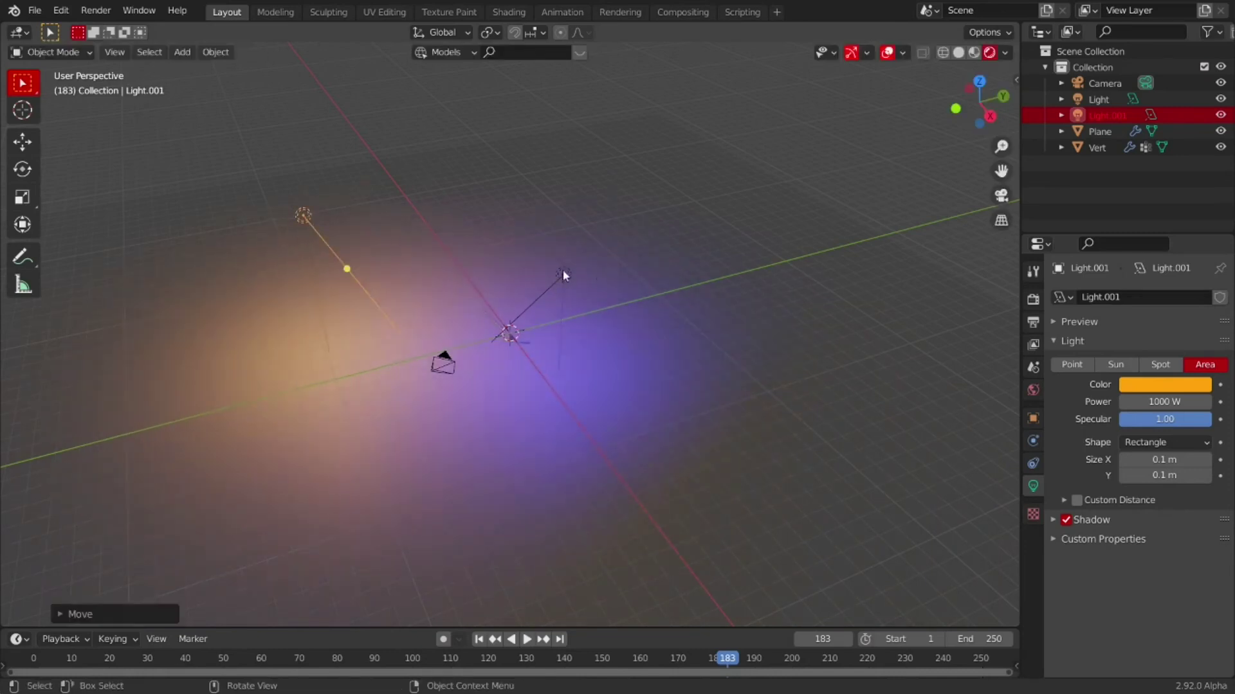
Move the blue light farther away from the orange one and aim both area lights toward the rope
left_click(563, 276)
key("g")
left_click(702, 296)
left_click_drag(602, 322, 592, 306)
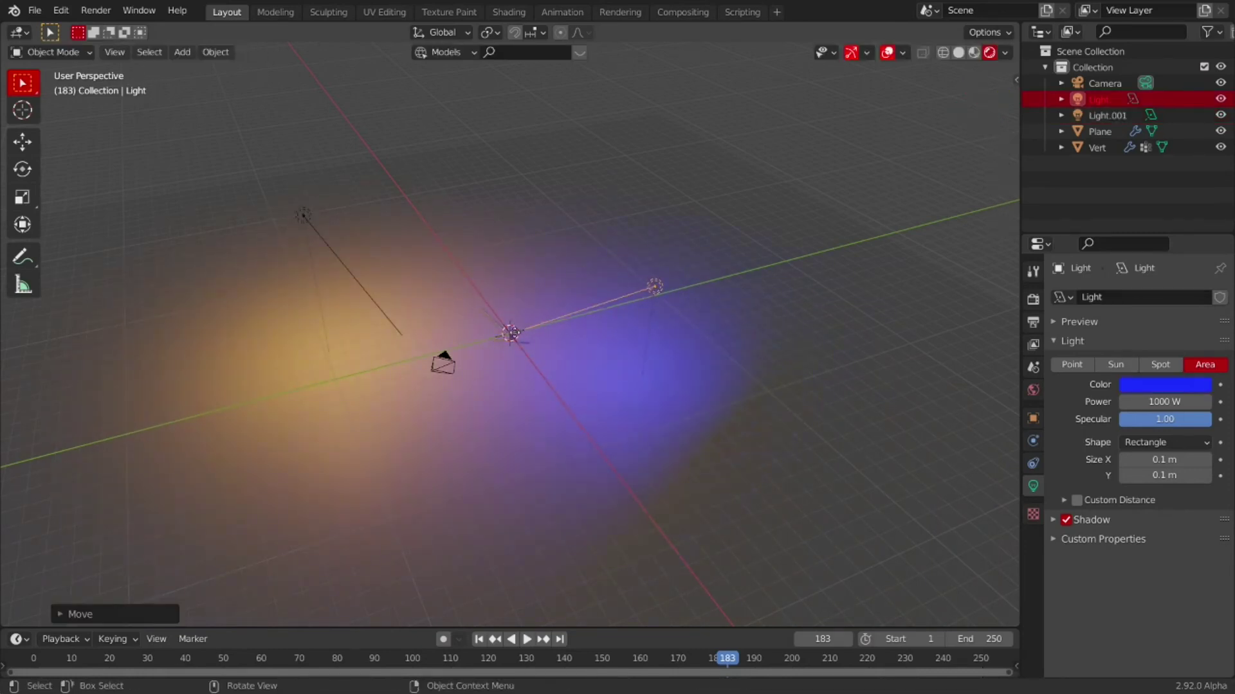
left_click(356, 292)
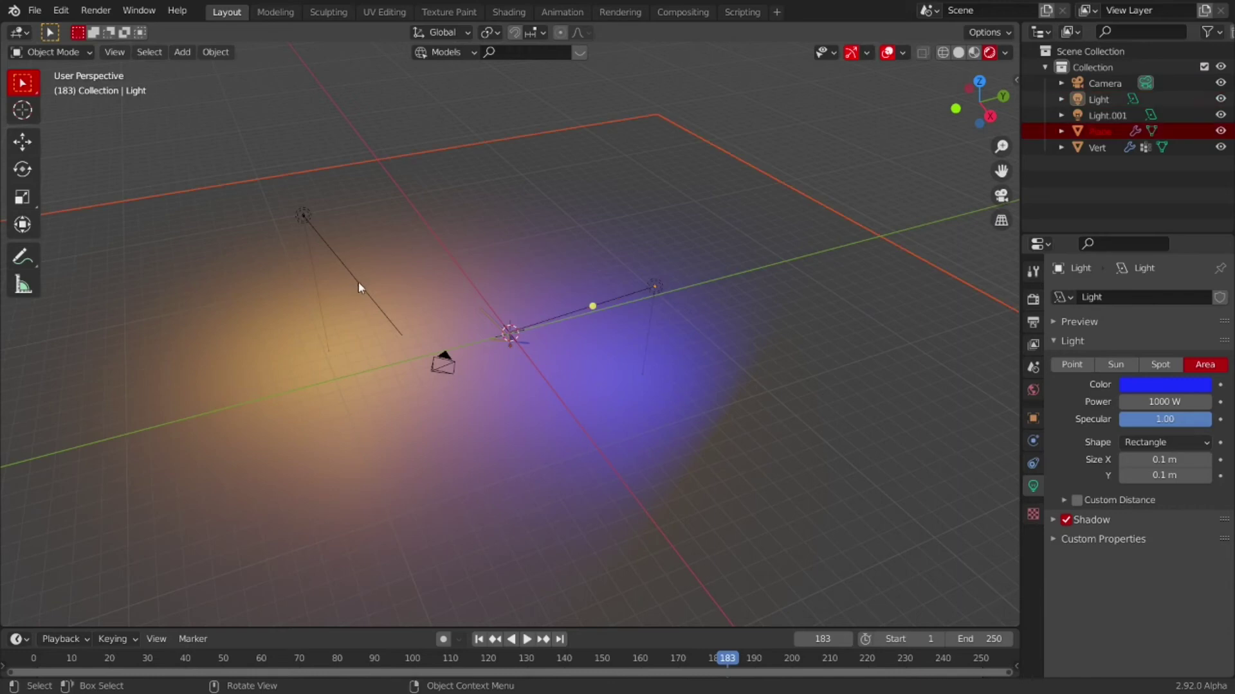
left_click(358, 283)
left_click_drag(347, 268, 319, 233)
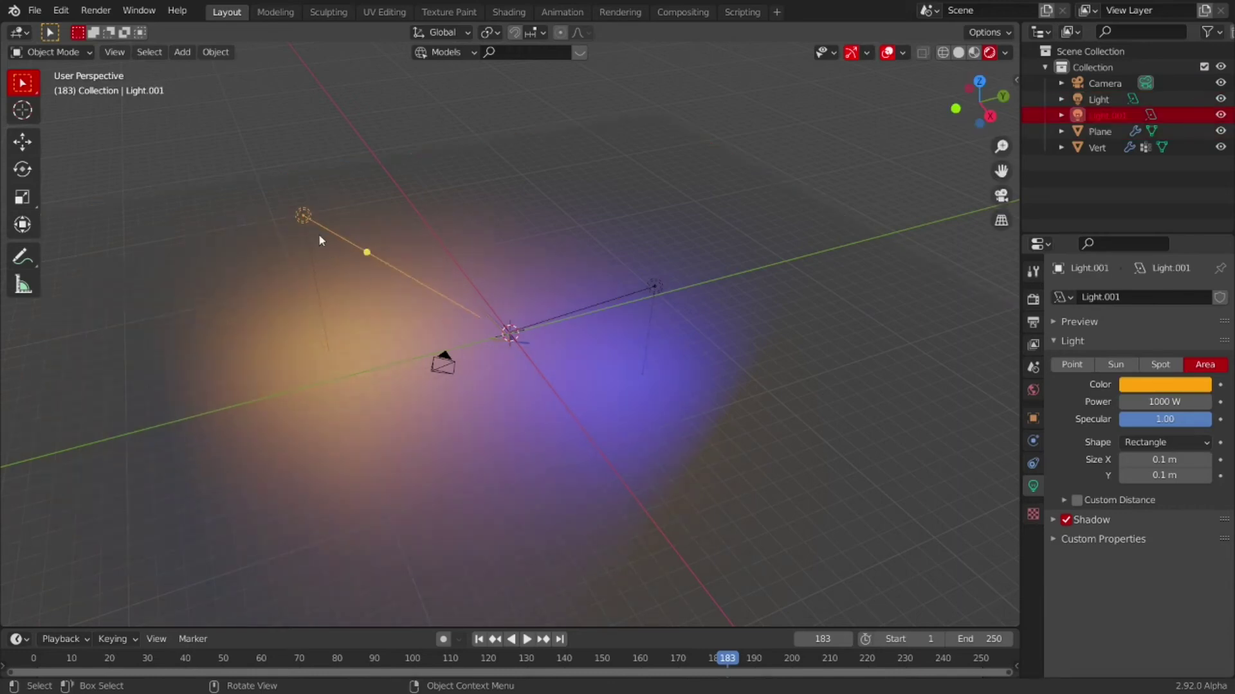
Scale up both the orange and the blue area lights into large rectangular panels
key("s")
left_click(864, 538)
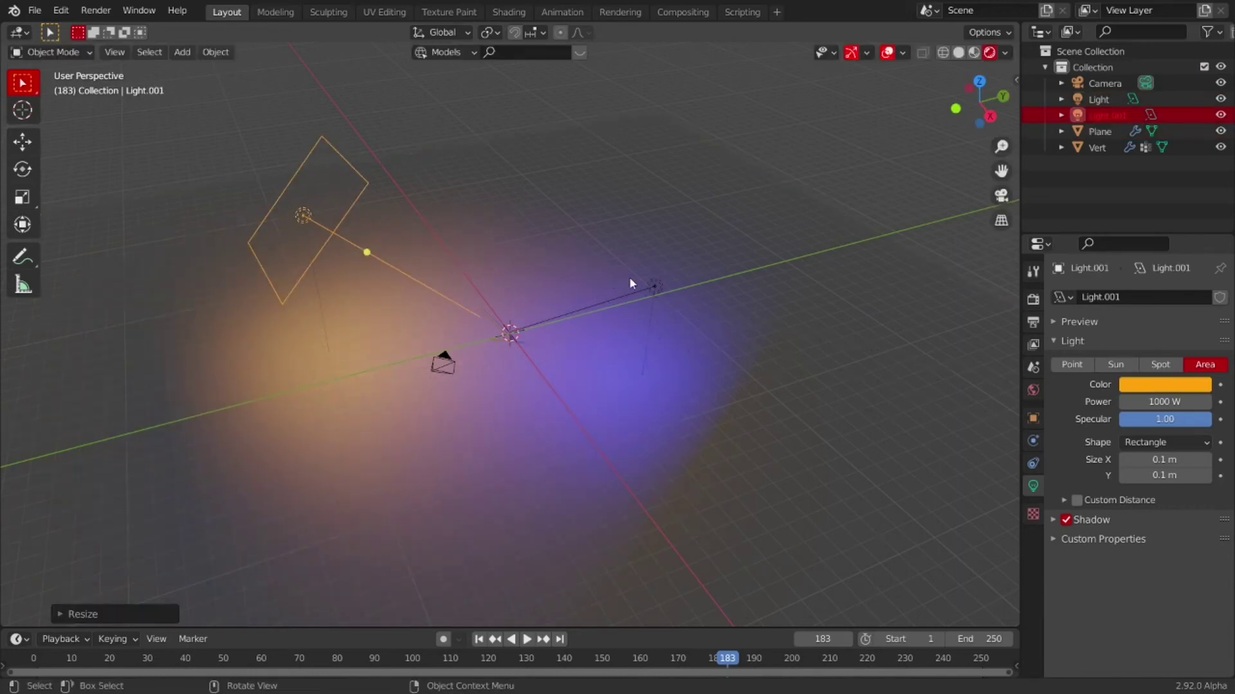
left_click(654, 287)
key("s")
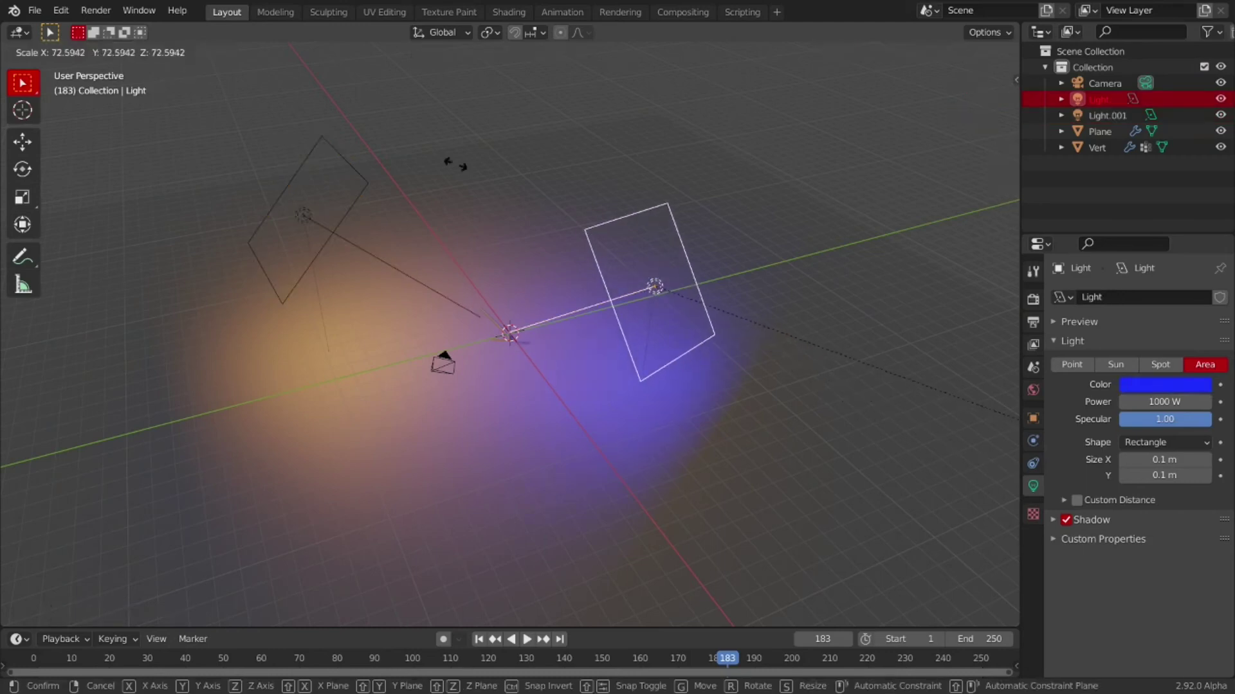
left_click(808, 199)
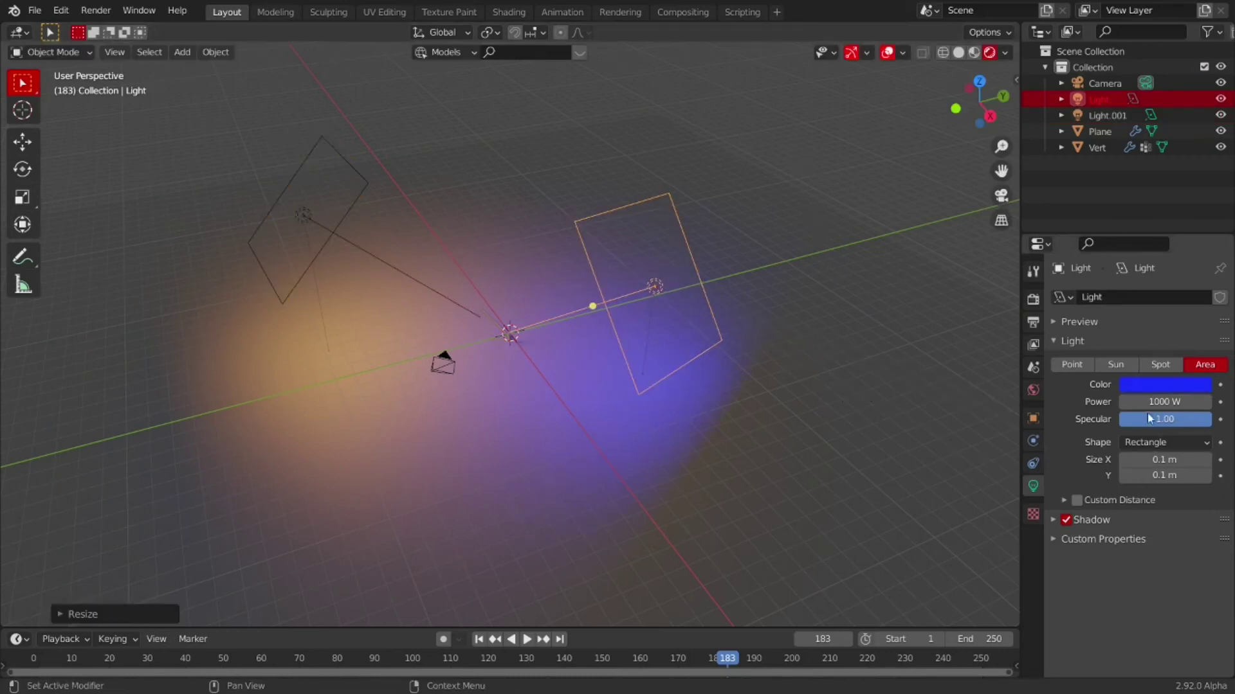
Add a new material to the ground plane and set its base color to purple
left_click(658, 394)
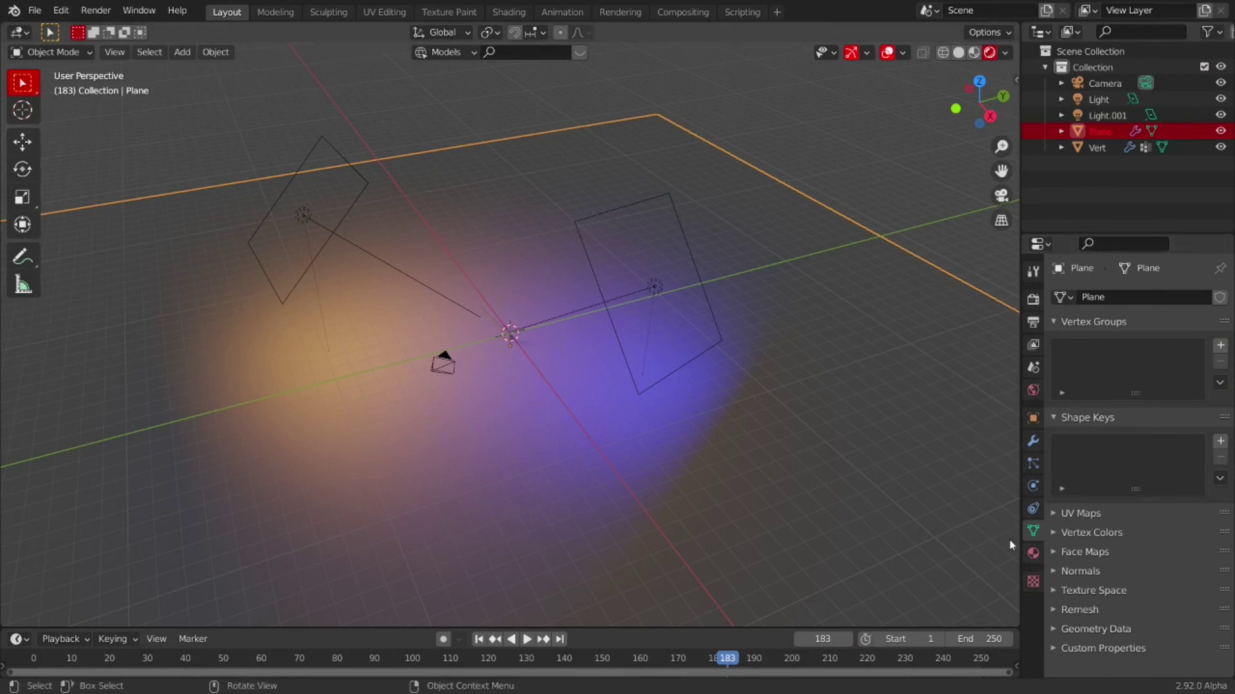
left_click(1033, 553)
left_click(1122, 362)
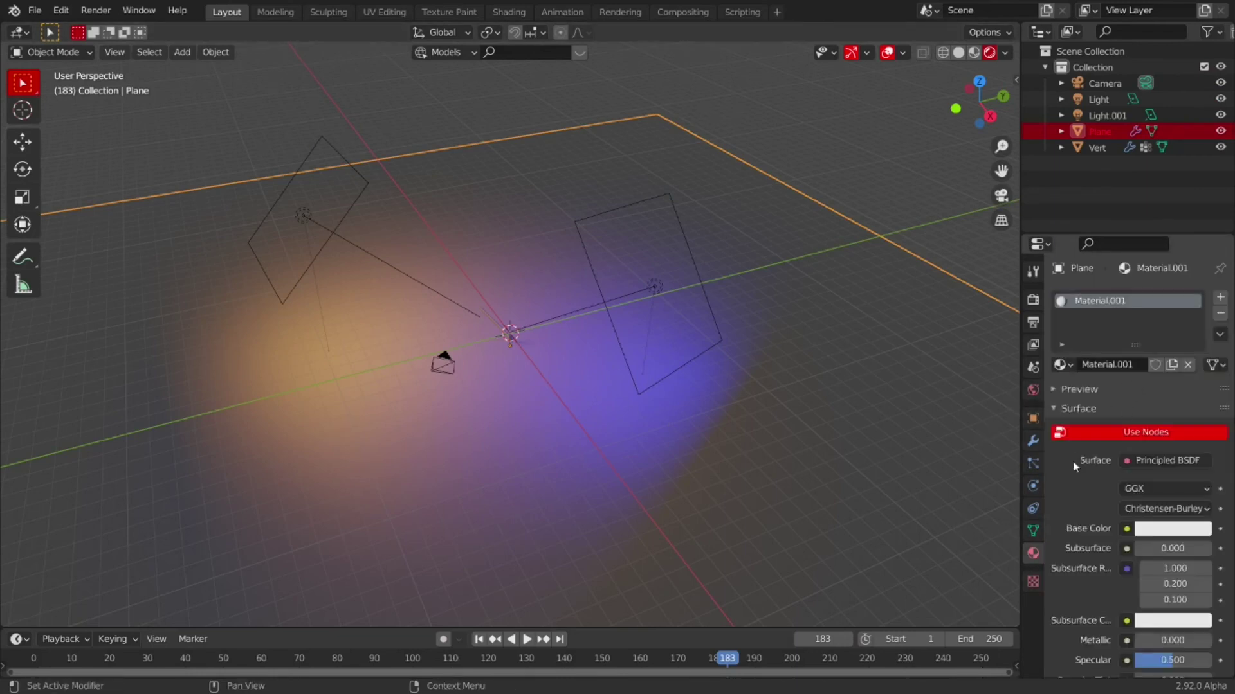
left_click(1167, 530)
mouse_move(1177, 373)
left_mouse_down()
mouse_move(1188, 353)
mouse_move(1167, 366)
left_mouse_up()
View the scene through the camera and darken the world background color to black
key("KP_0")
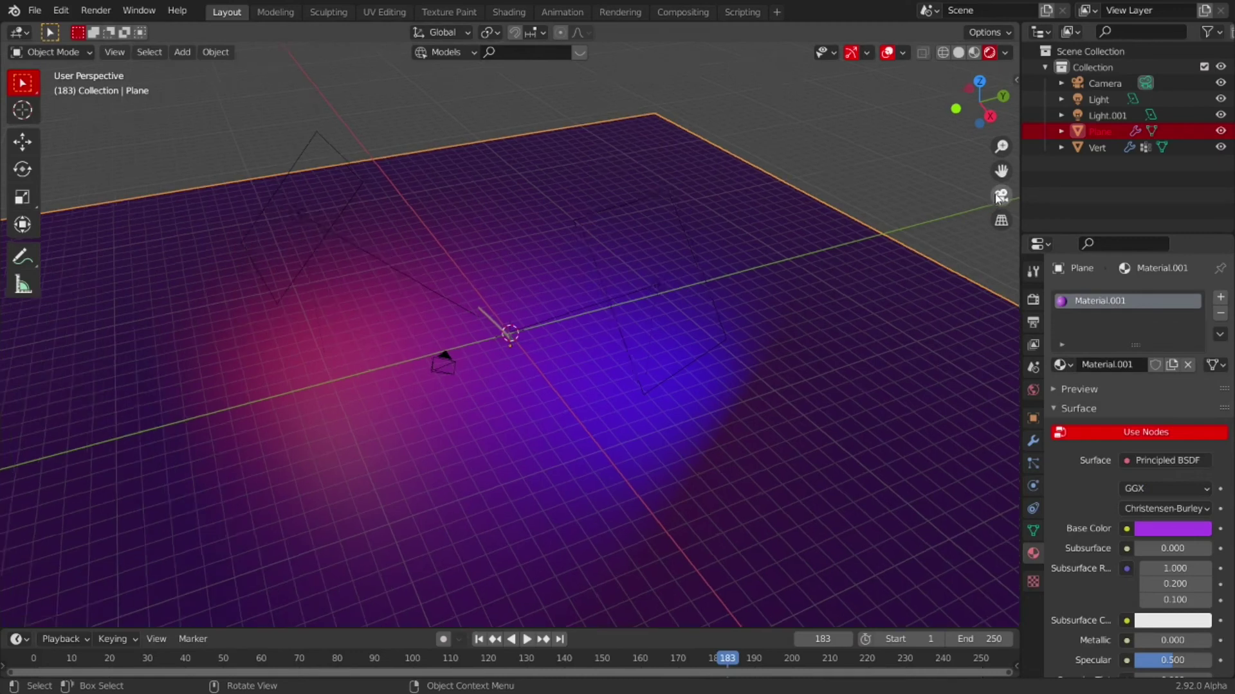
scroll(953, 382, "up", 3)
left_click(1033, 388)
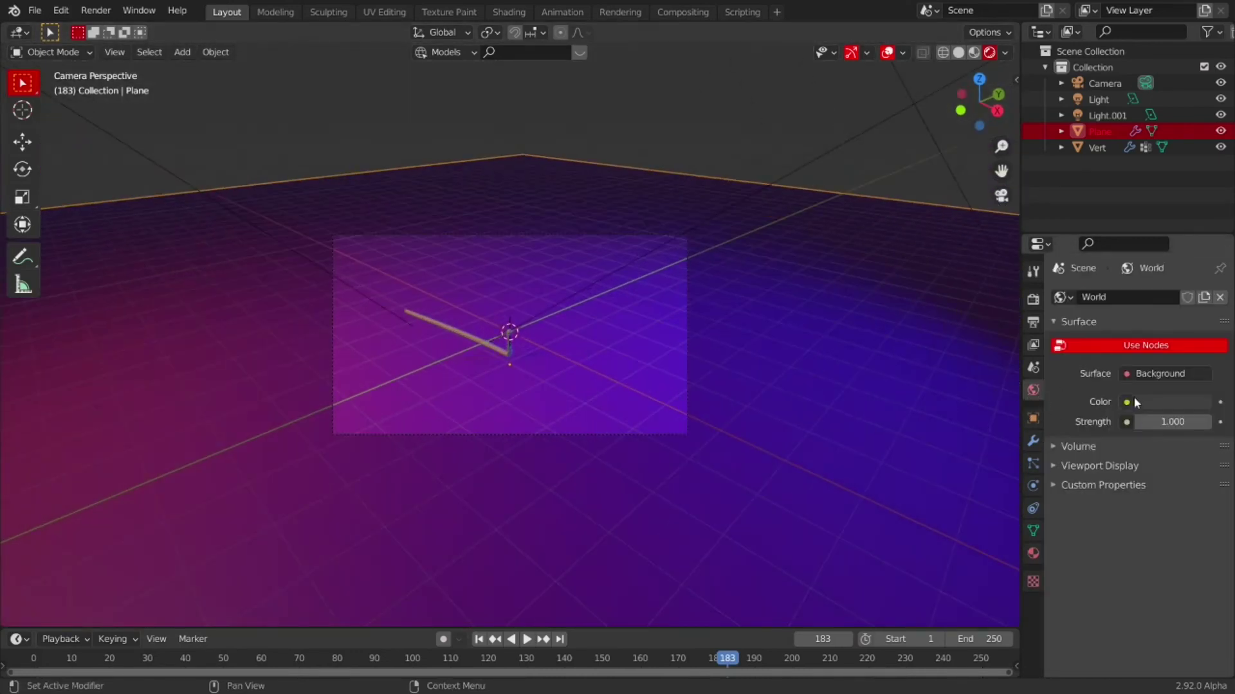
left_click(1179, 397)
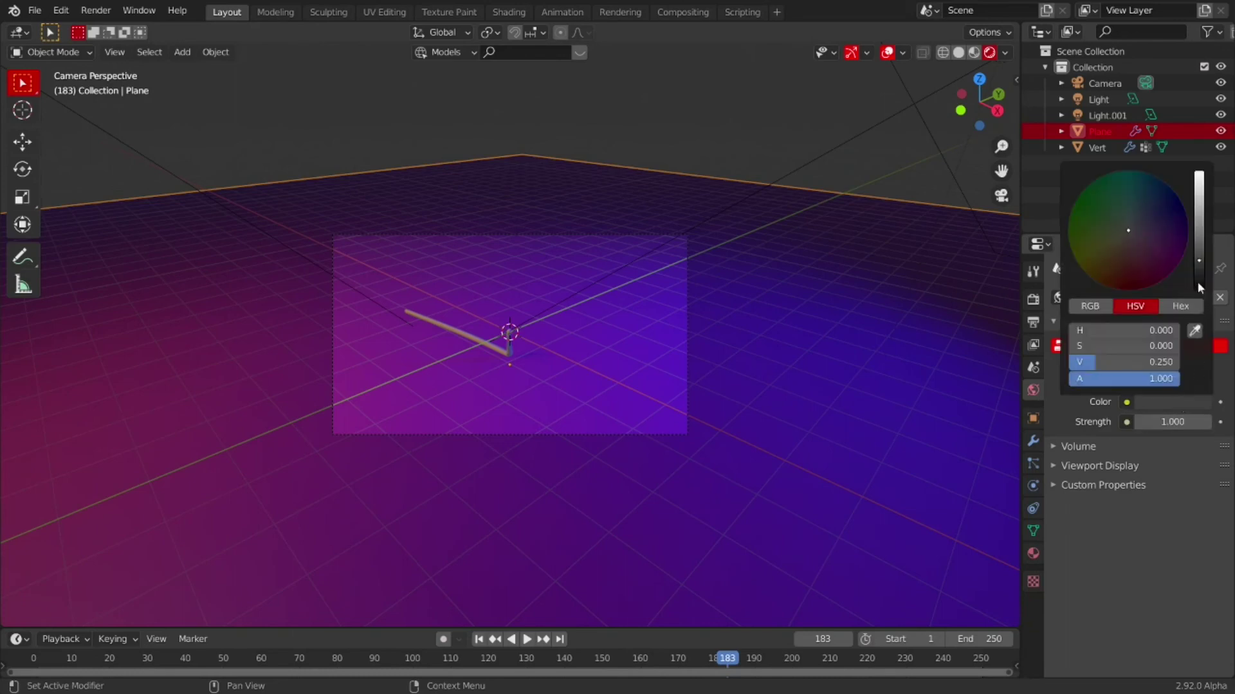
left_click_drag(1197, 281, 1198, 286)
Examine the colored lighting on the rope and plane from other angles and return to the camera view
middle_click_drag(708, 360, 557, 150)
middle_click_drag(650, 190, 329, 598)
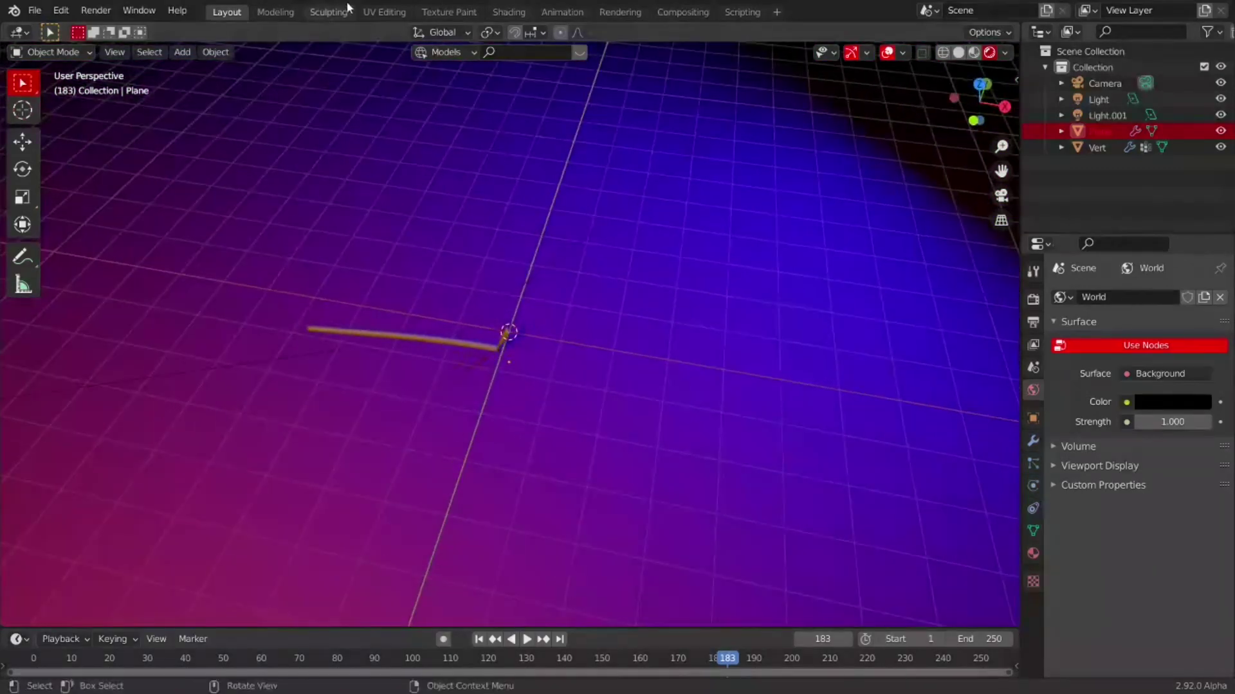
scroll(432, 331, "down", 8)
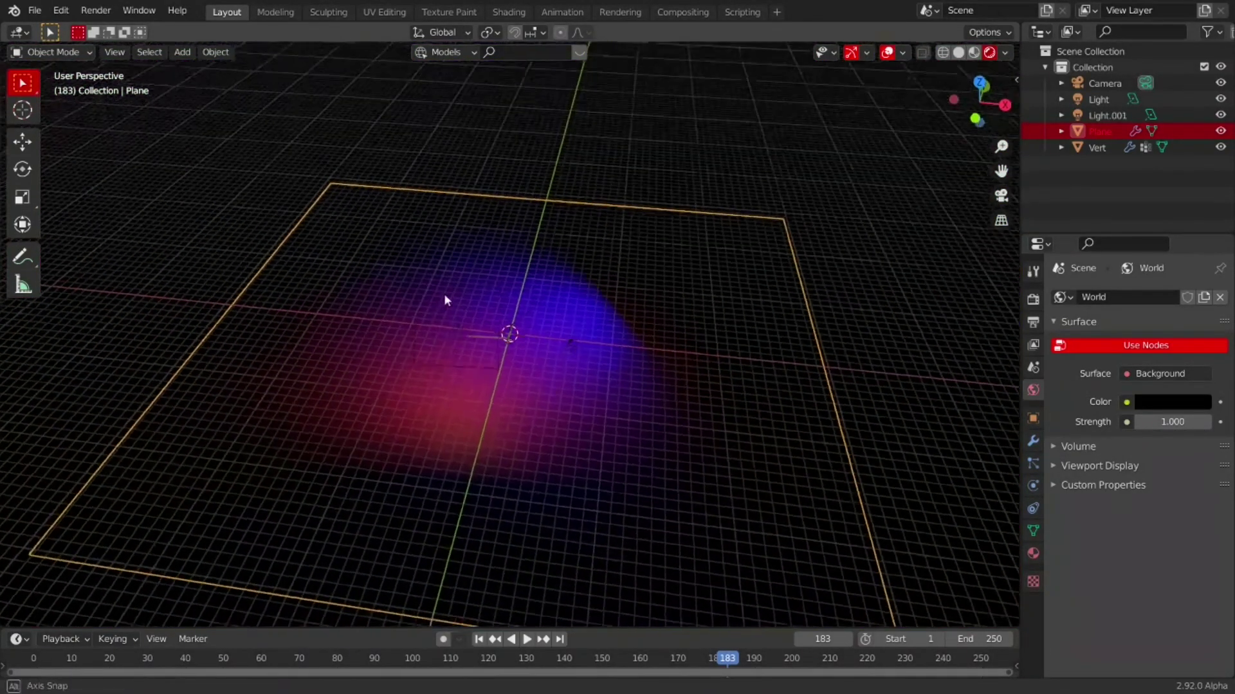
middle_click_drag(503, 320, 831, 214)
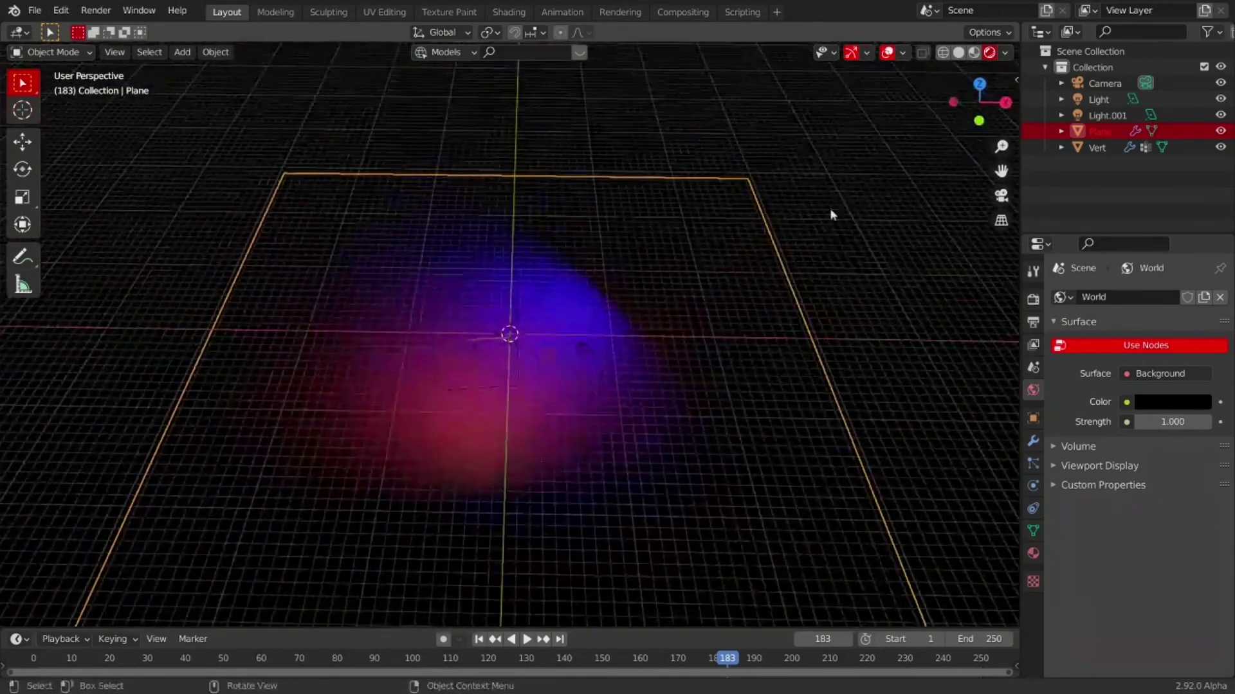
left_click(1013, 194)
left_click(1000, 196)
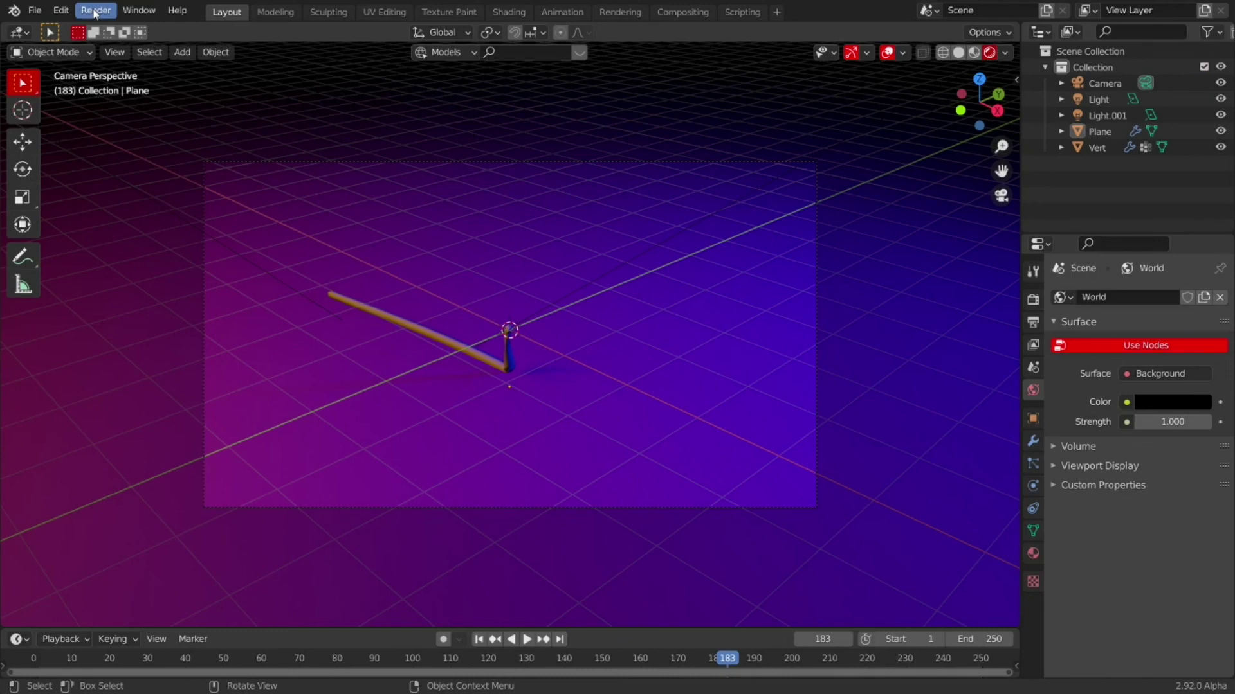
Open the render commands for the finished scene
left_click(112, 51)
left_click(102, 16)
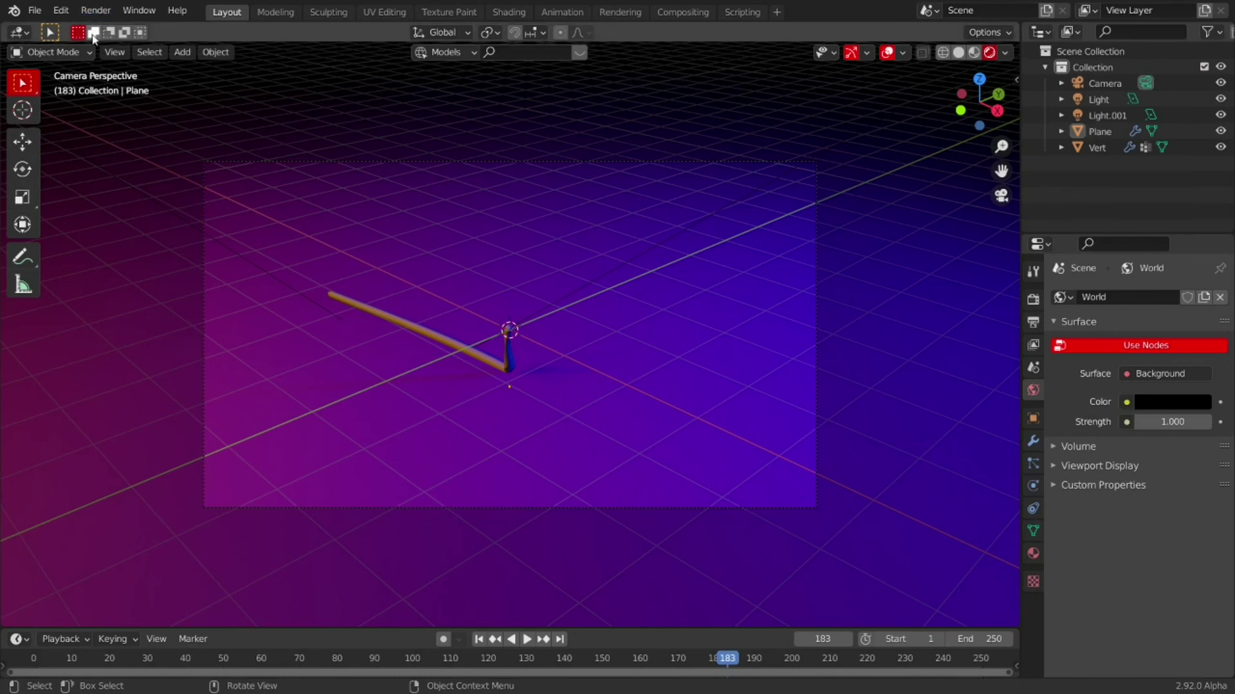